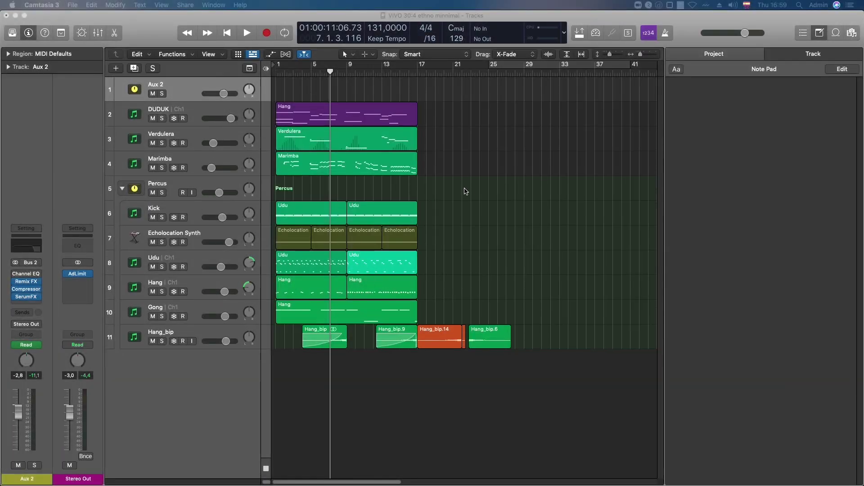
Step: Set a cycle range from bar 1 to about bar 13 over the arrangement and play it
scroll(465, 191, up, 1)
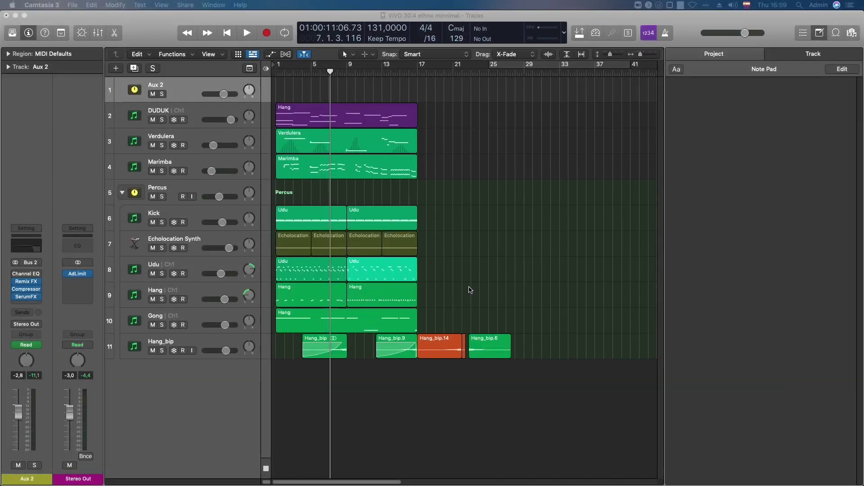
click(385, 483)
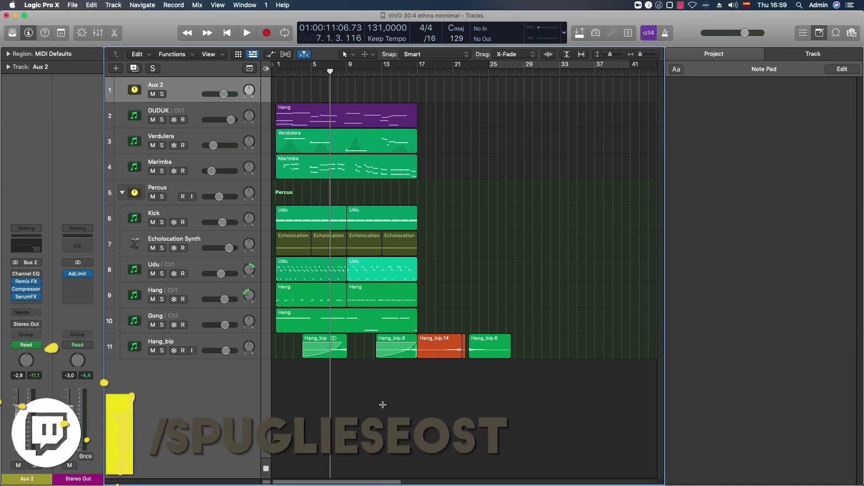
key(super+Right)
drag(362, 481, 335, 481)
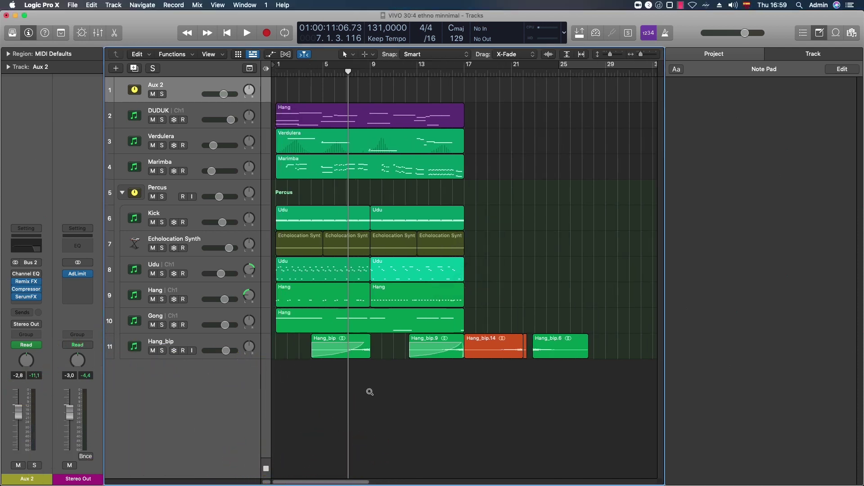
scroll(378, 391, up, 1)
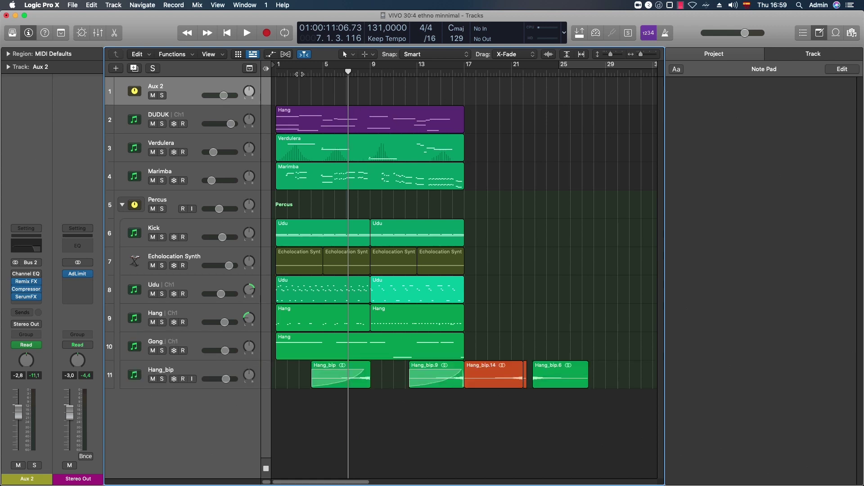
drag(282, 66, 411, 122)
key(space)
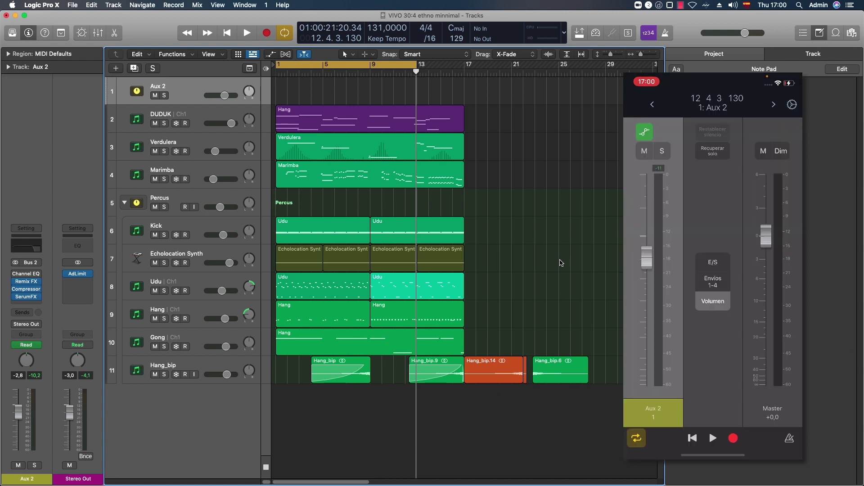
Step: Find the command for downloading Logic Remote without running it
click(41, 6)
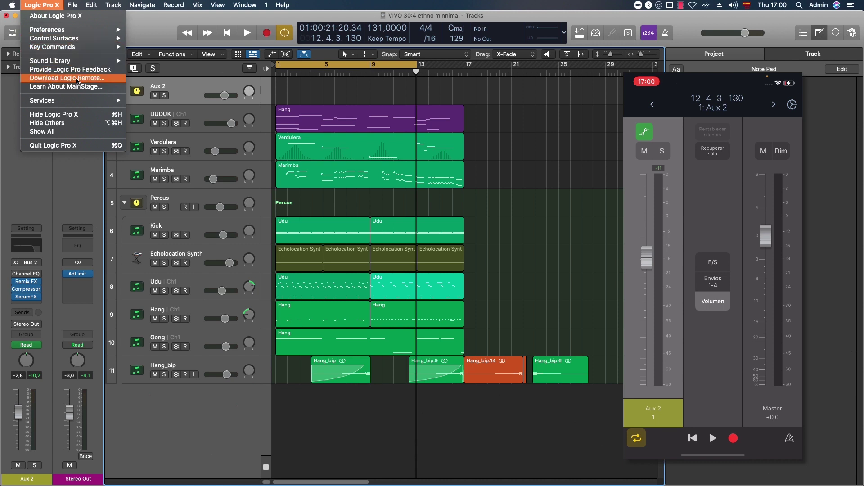
click(529, 182)
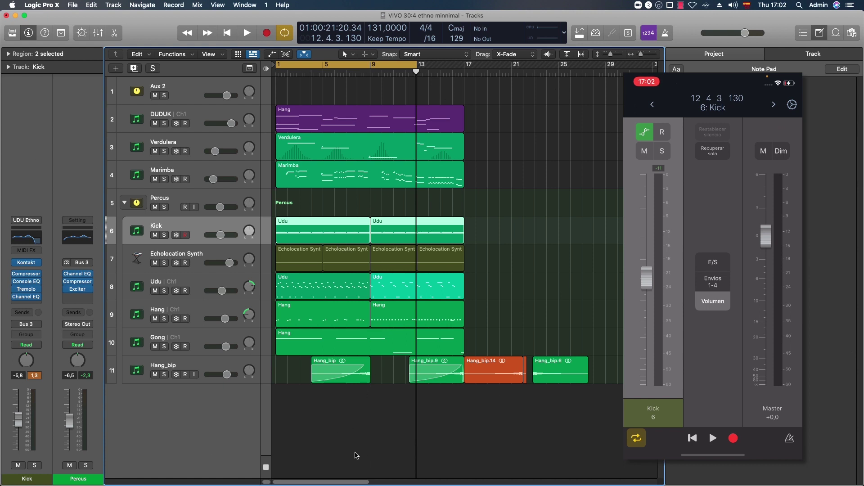
Step: Show the Live Loops grid alongside the tracks area
click(239, 54)
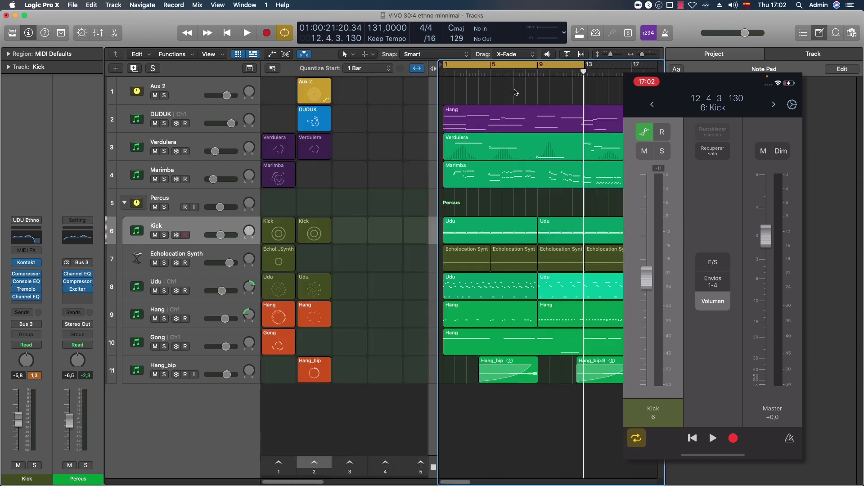
Step: Copy the arrangement's first-section regions into Live Loops scene 4 and the regions around bar 9 into scene 5
drag(516, 85, 376, 120)
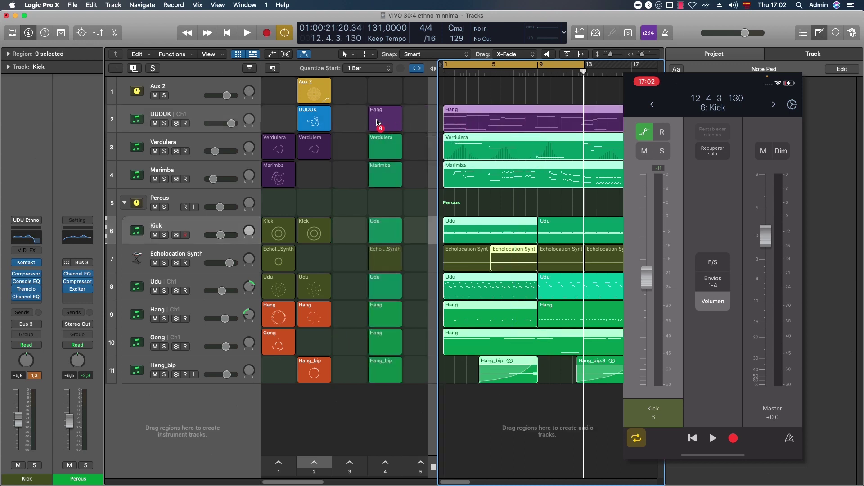
drag(377, 122, 377, 122)
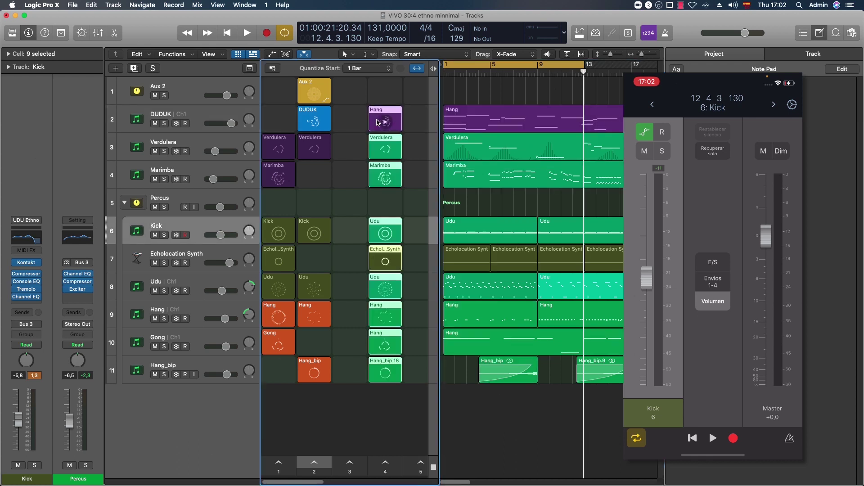
drag(567, 96, 562, 369)
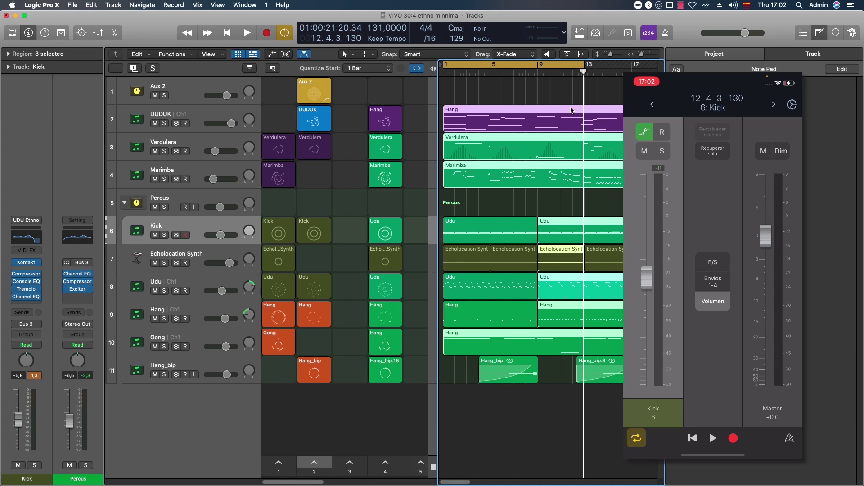
drag(571, 110, 418, 120)
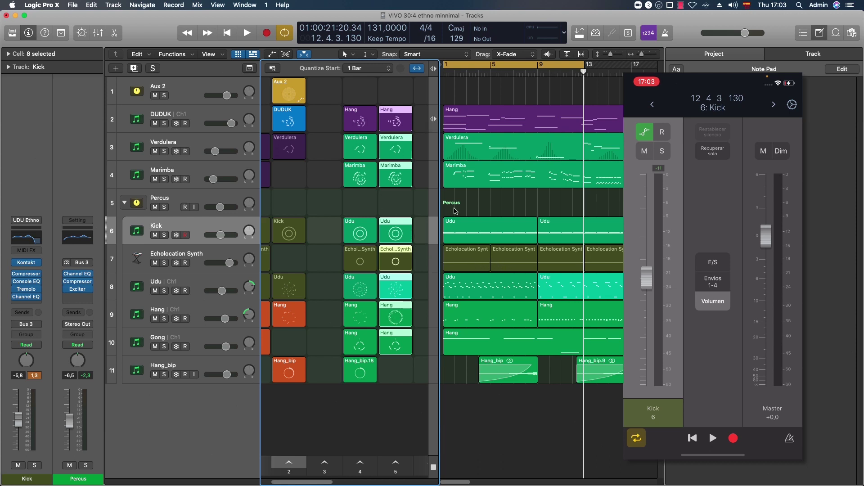
scroll(315, 424, left, 2)
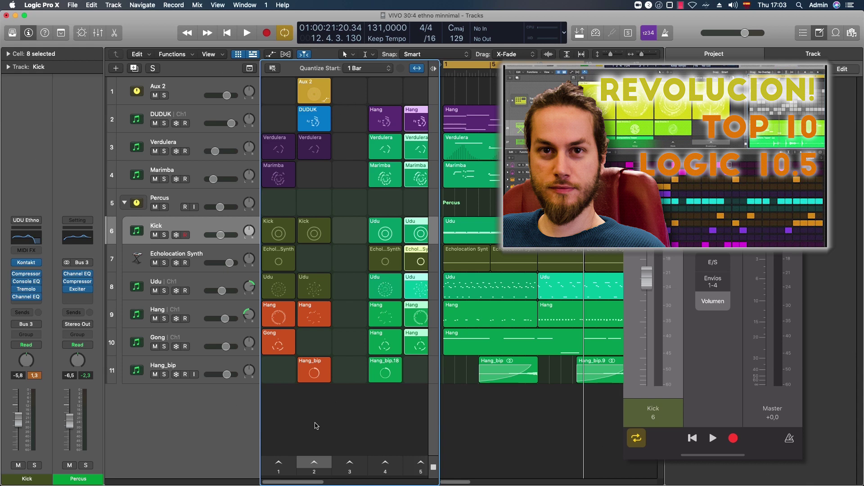
scroll(348, 428, right, 2)
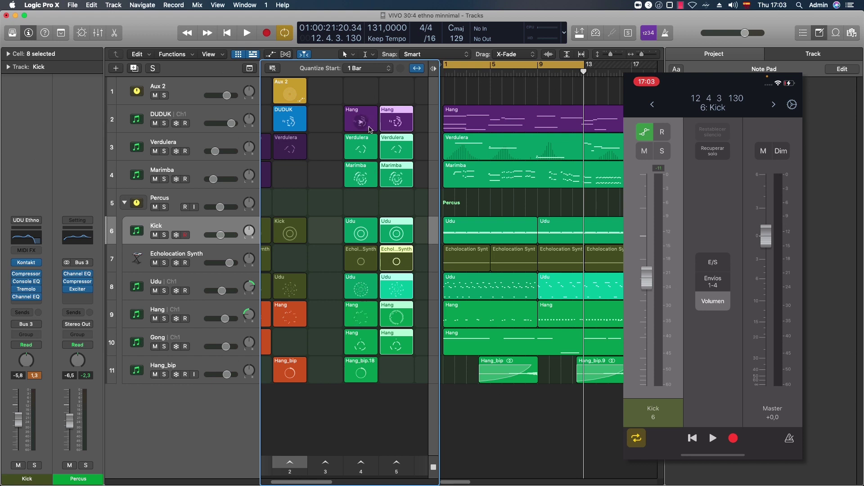
Step: Name and color all the cells in scenes 4 and 5 by their tracks
mouse_move(360, 320)
drag(351, 417, 362, 114)
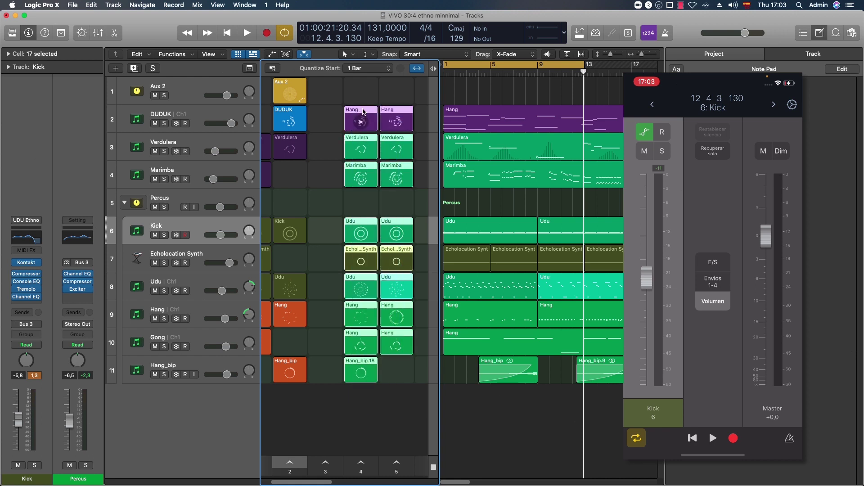
right_click(363, 111)
mouse_move(405, 175)
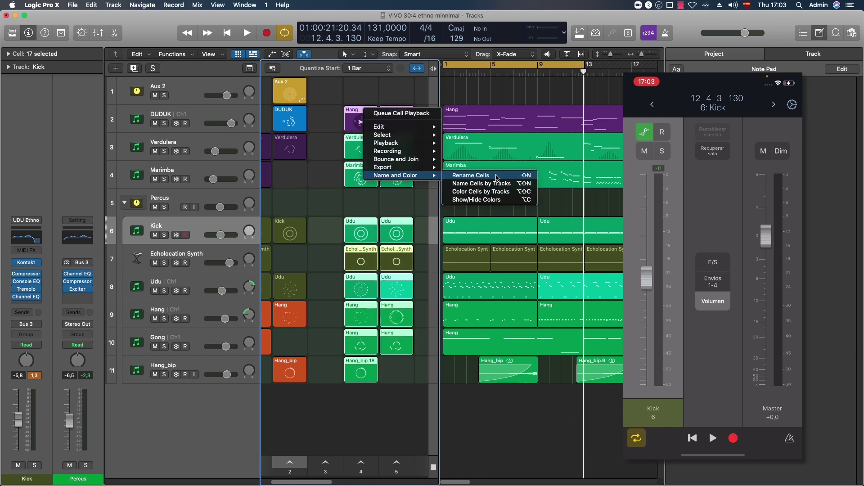
click(481, 193)
click(377, 415)
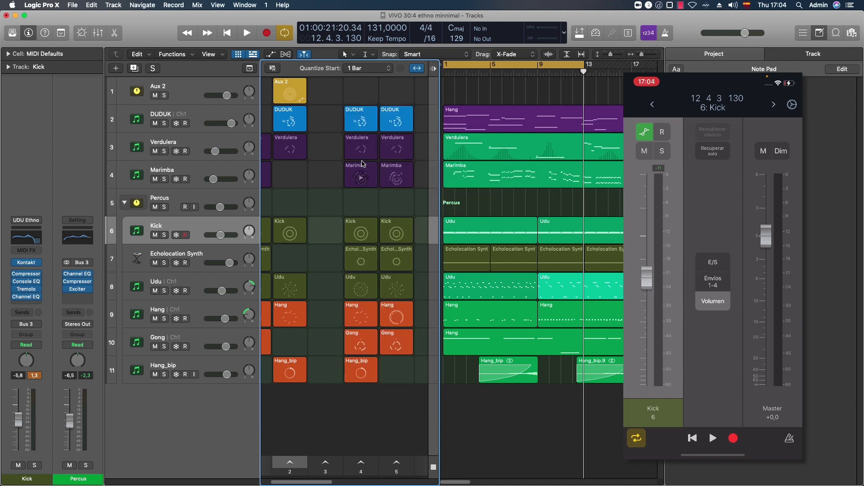
Step: Delete all the copied cells in scenes 4 and 5
drag(298, 482, 277, 483)
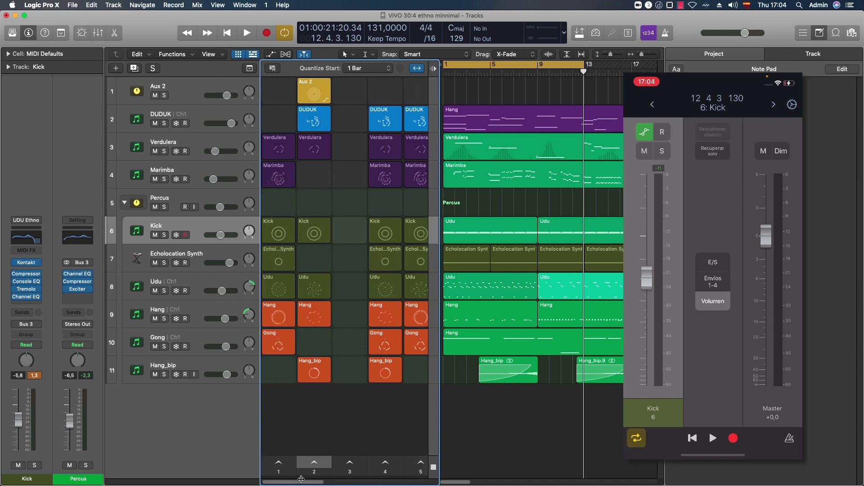
scroll(305, 480, right, 2)
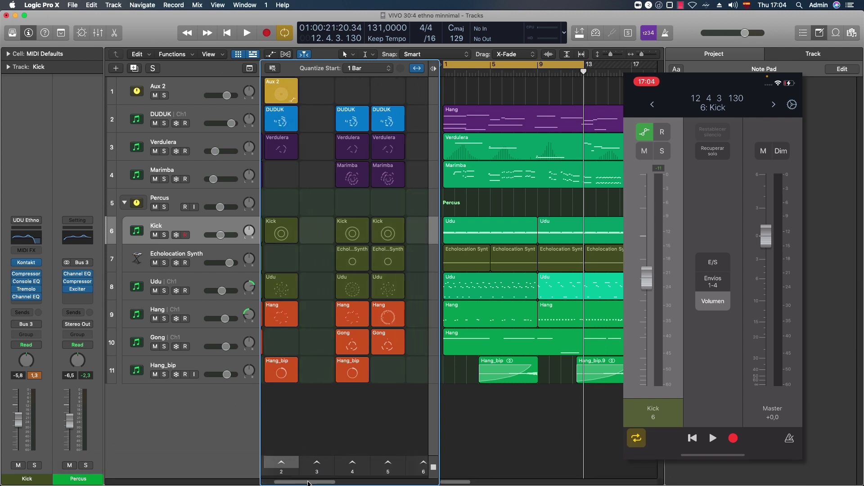
drag(352, 398, 399, 114)
key(Delete)
scroll(315, 446, left, 2)
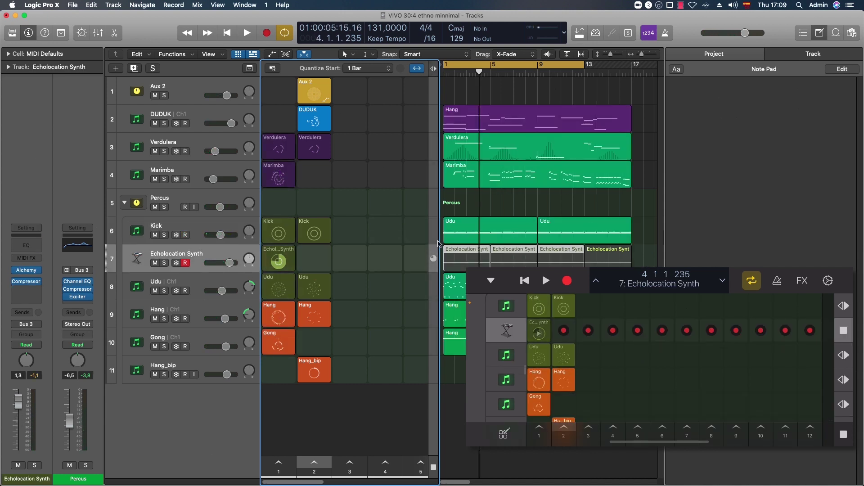
key(space)
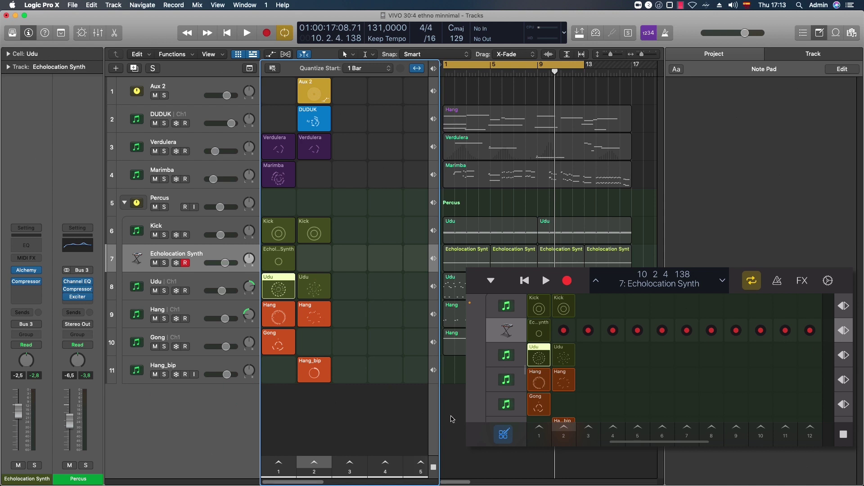
Step: Repeat the two Kick cells three times along their row and delete the copy in scene 3
drag(437, 415, 534, 416)
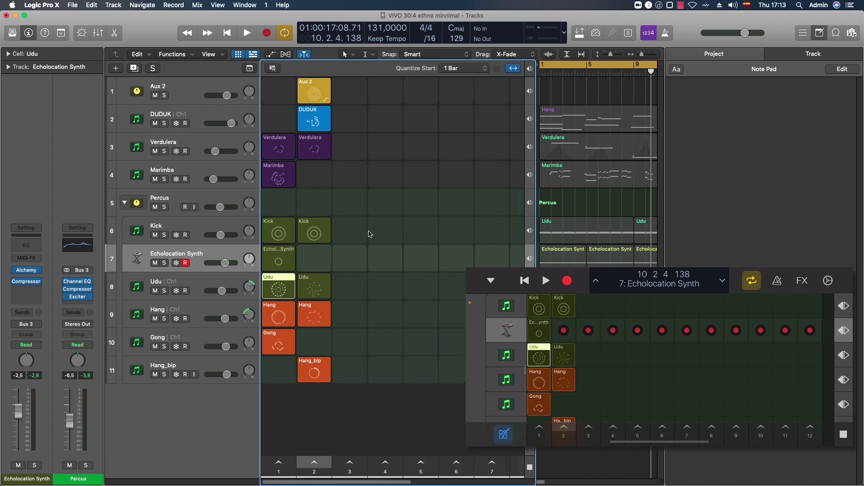
drag(370, 234, 295, 233)
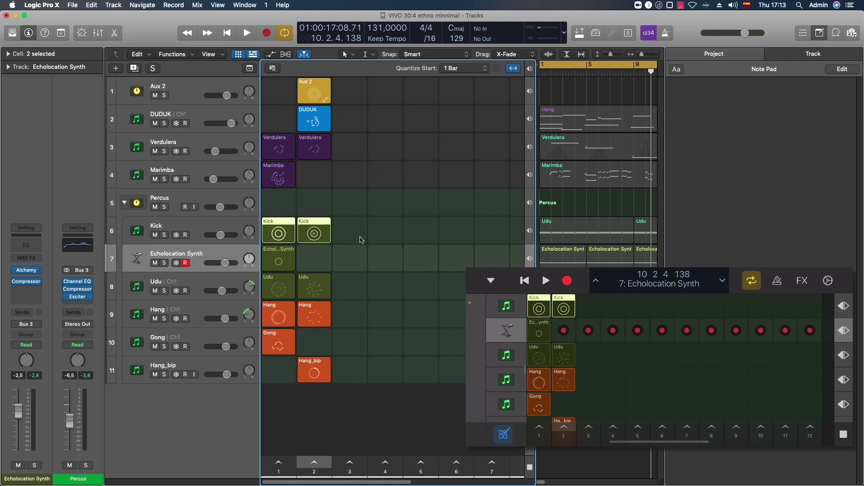
key(super+r)
key(super+r)
key(super+r)
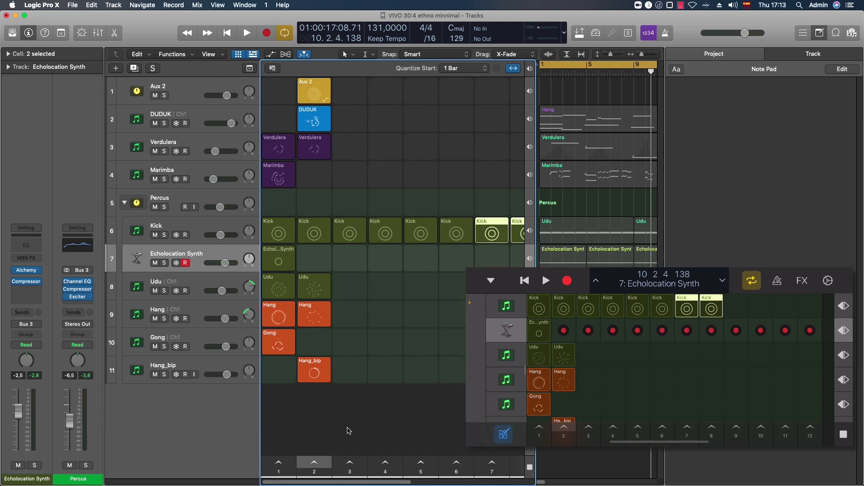
click(360, 224)
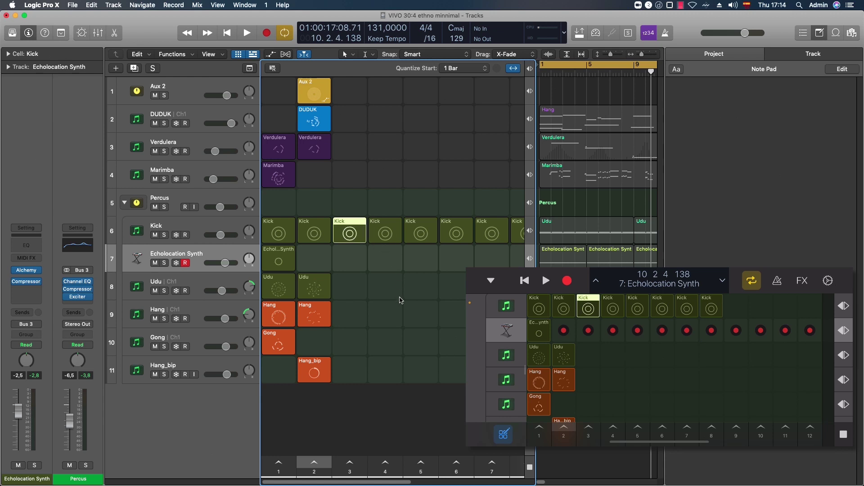
key(Delete)
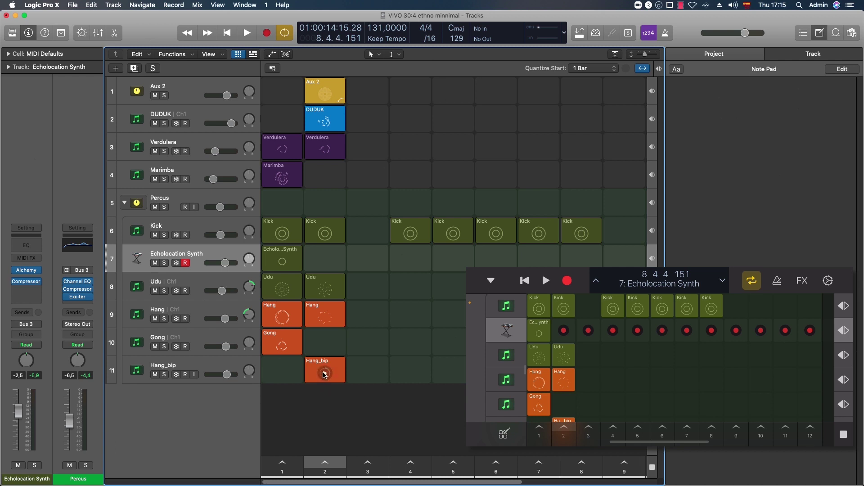
Step: Play the Hang_bip cell and examine its available playback options
click(325, 374)
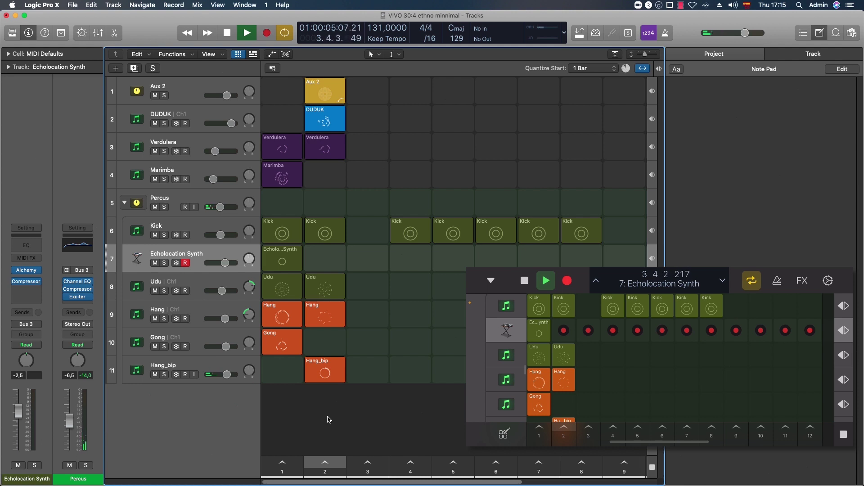
right_click(340, 365)
mouse_move(384, 421)
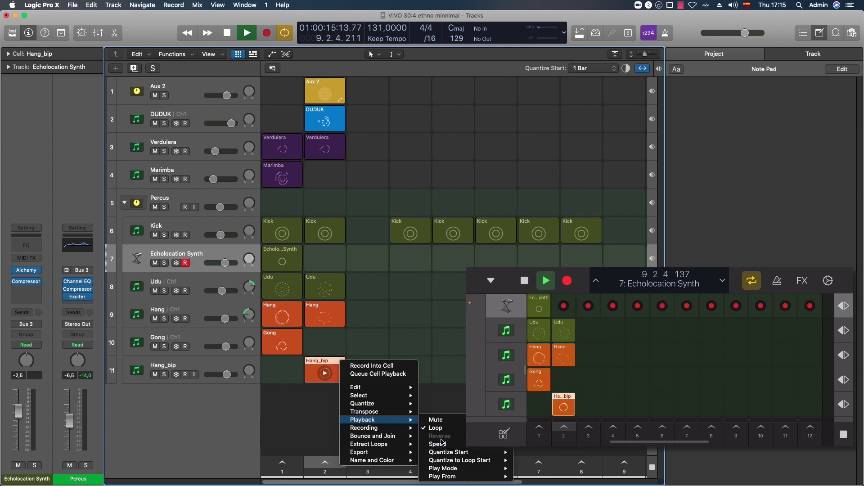
click(294, 419)
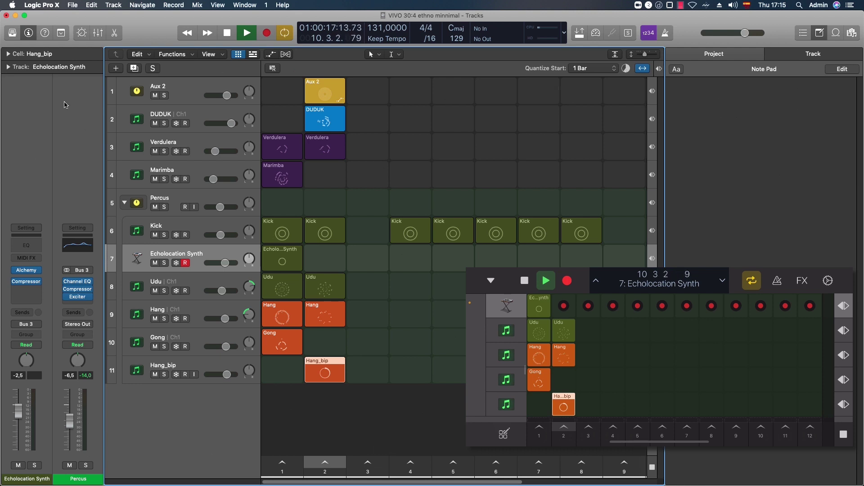
Step: Expand the Hang_bip cell's parameters and set Flex & Follow to Off
click(8, 54)
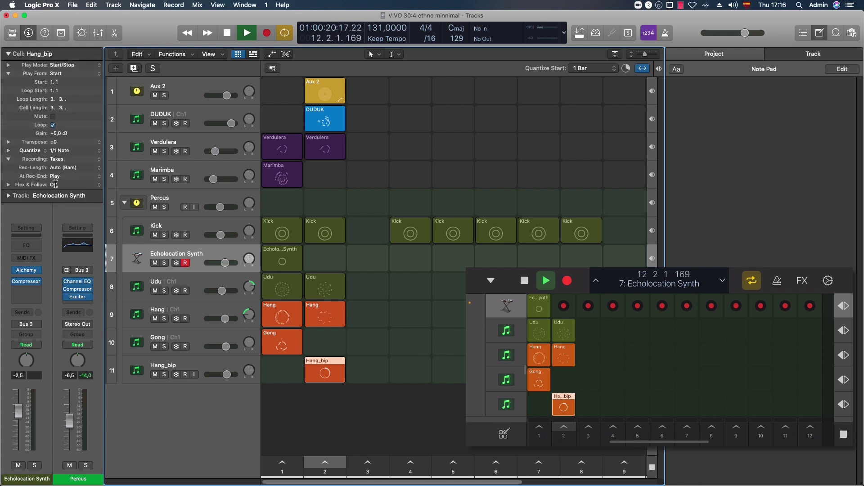
click(54, 184)
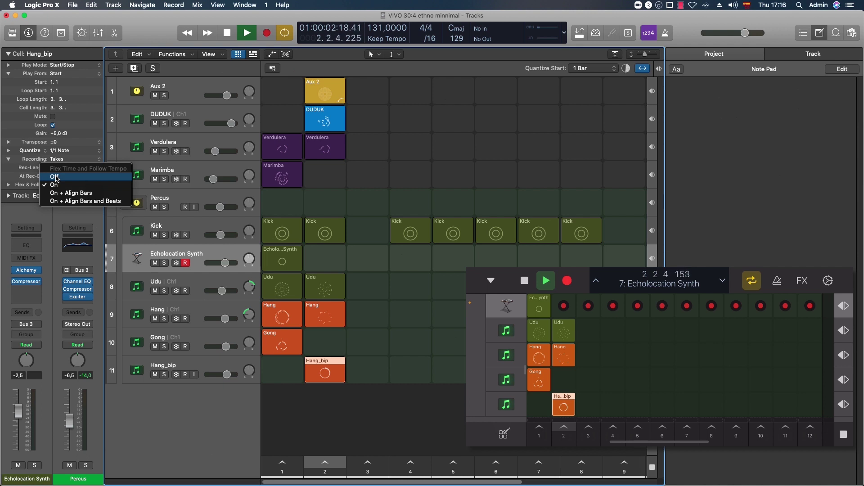
click(54, 176)
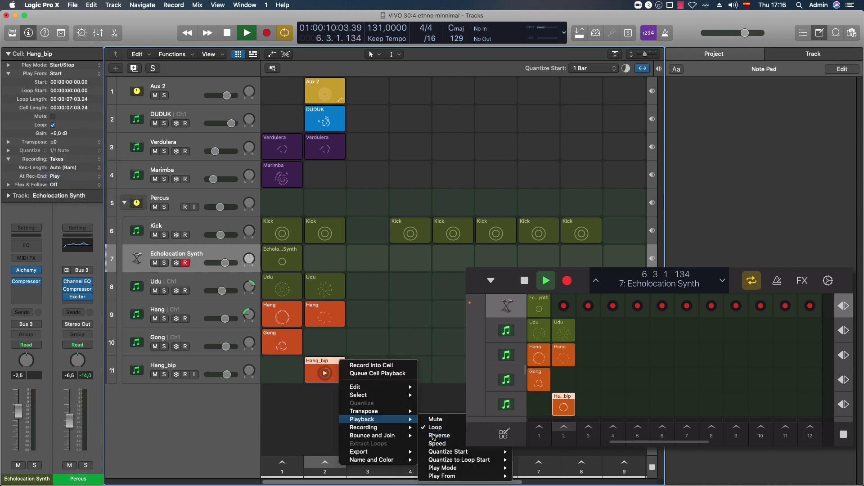
Step: Set the Hang_bip cell to Reverse playback and audition it
click(426, 430)
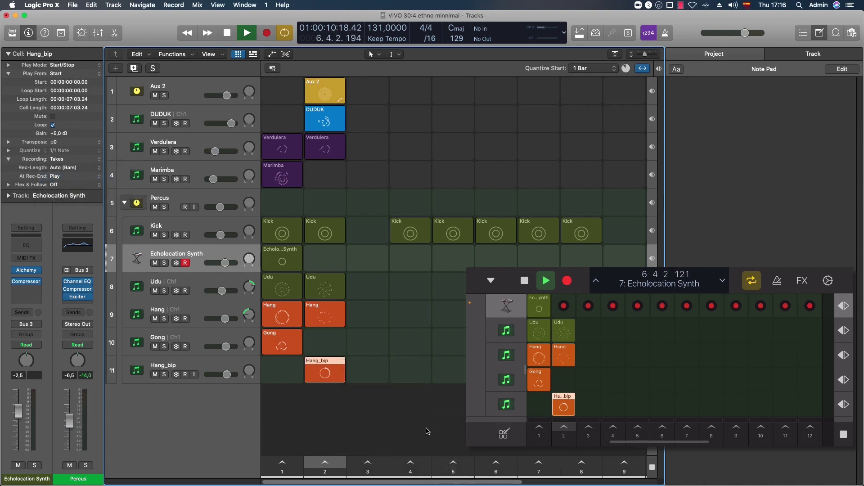
click(325, 373)
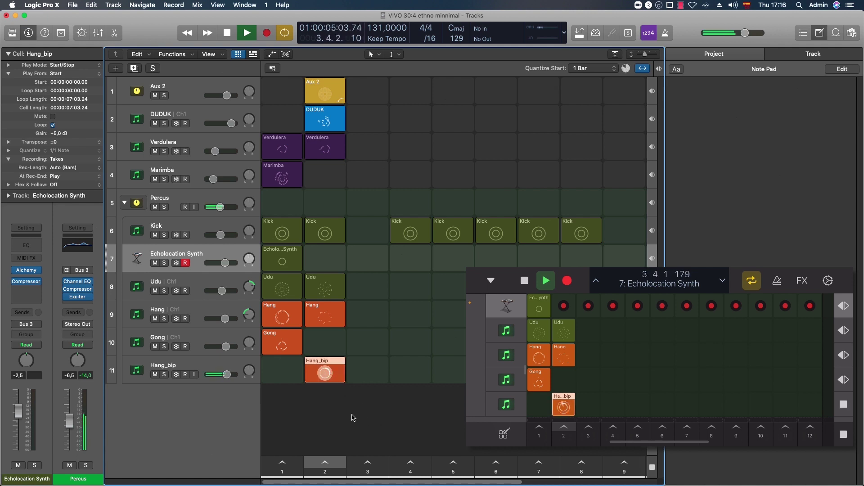
click(331, 380)
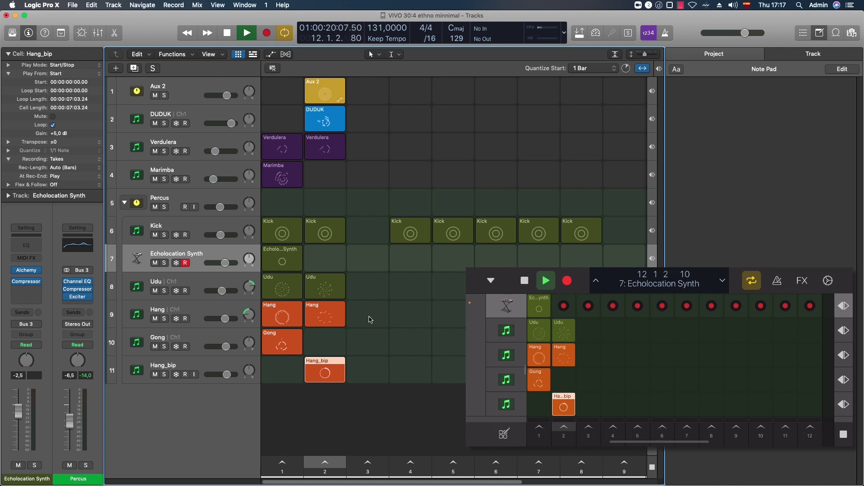
Step: Trigger scene 1 of the Live Loops grid to audition it
mouse_move(325, 367)
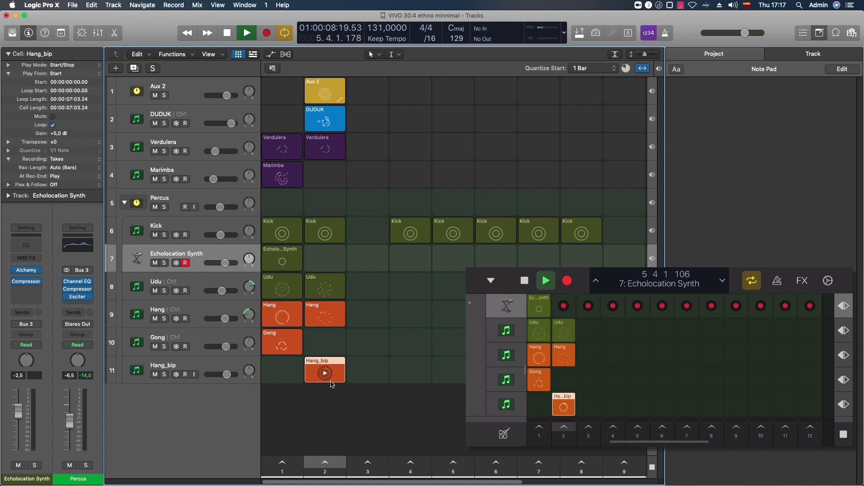
click(288, 465)
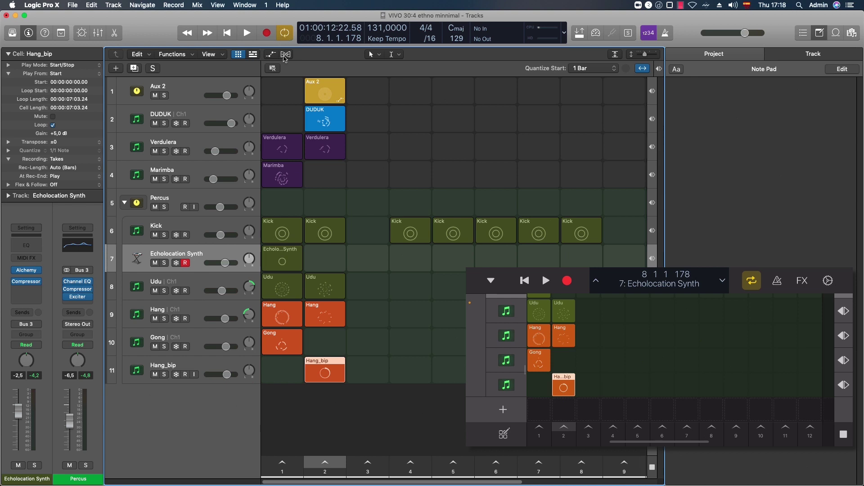
Step: Show the Tracks timeline beside the Live Loops grid and widen the timeline to reveal the arranged regions
click(659, 69)
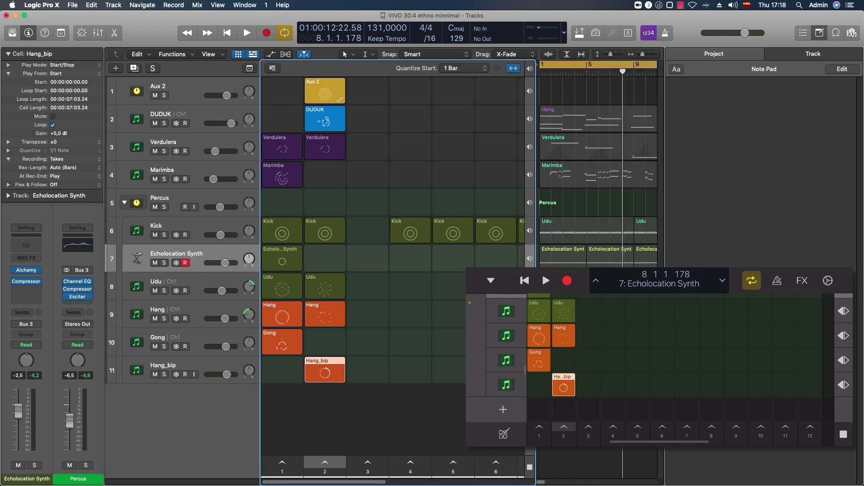
drag(536, 303, 409, 302)
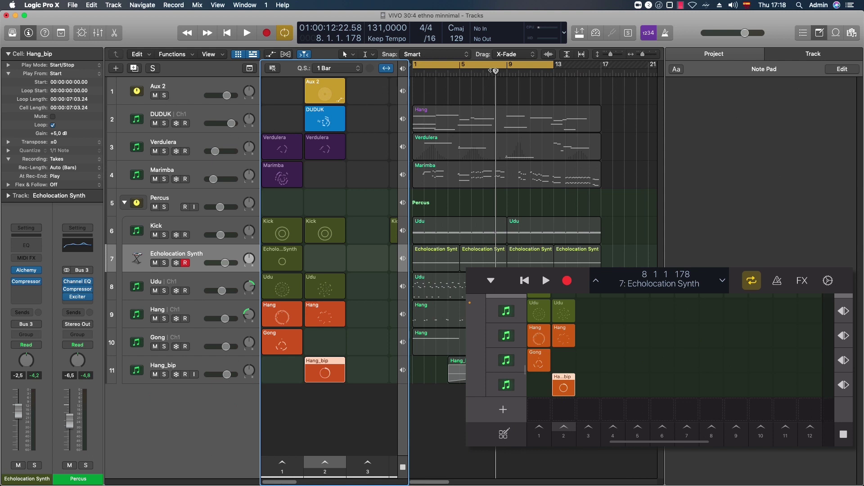
Step: Show the track automation, look at the Aux 2 automation lanes, and hide automation again
key(a)
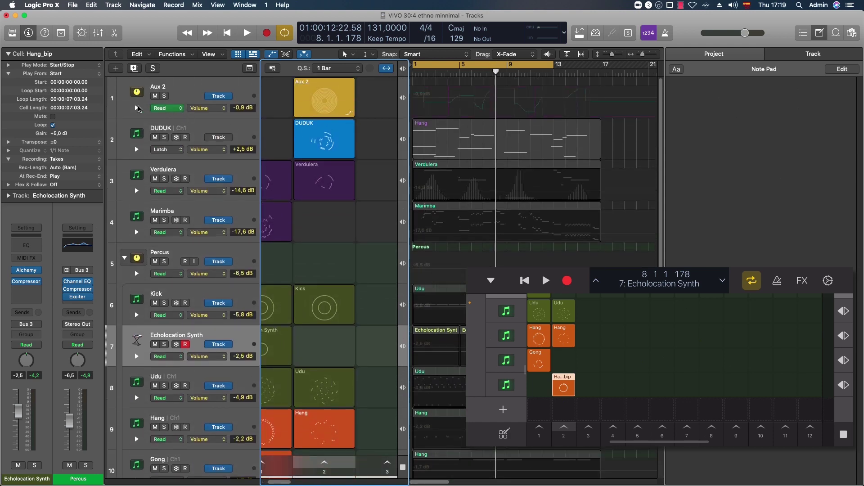
click(137, 108)
key(a)
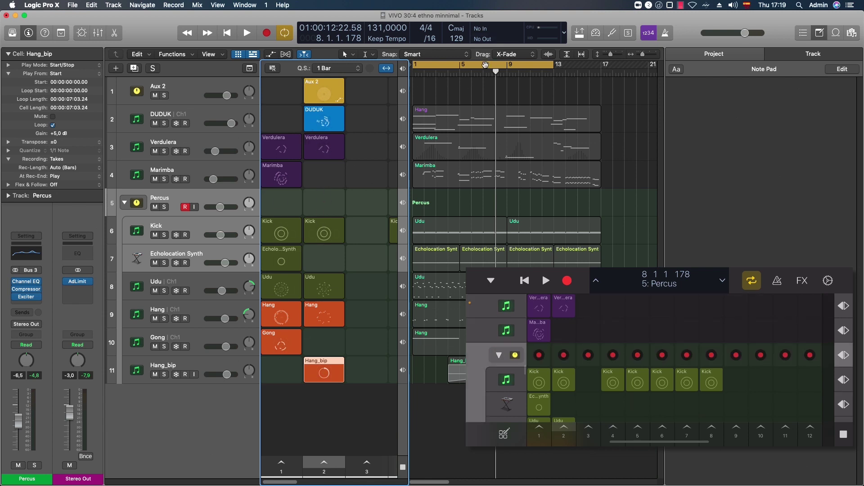
Step: Move the cycle range past the end of the arranged regions and briefly review the track automation
drag(485, 65, 659, 75)
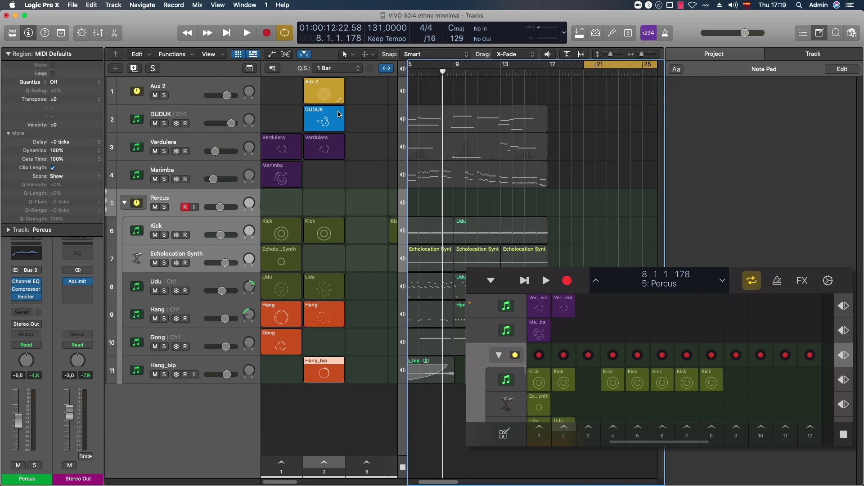
key(a)
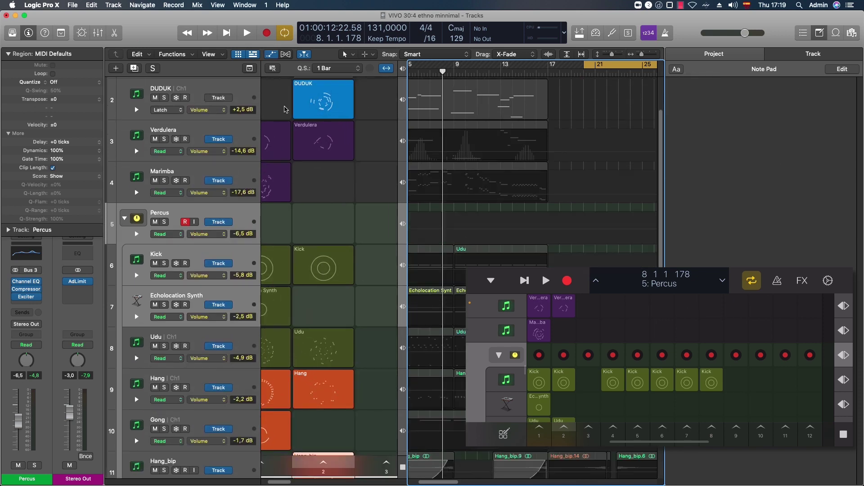
scroll(467, 139, up, 5)
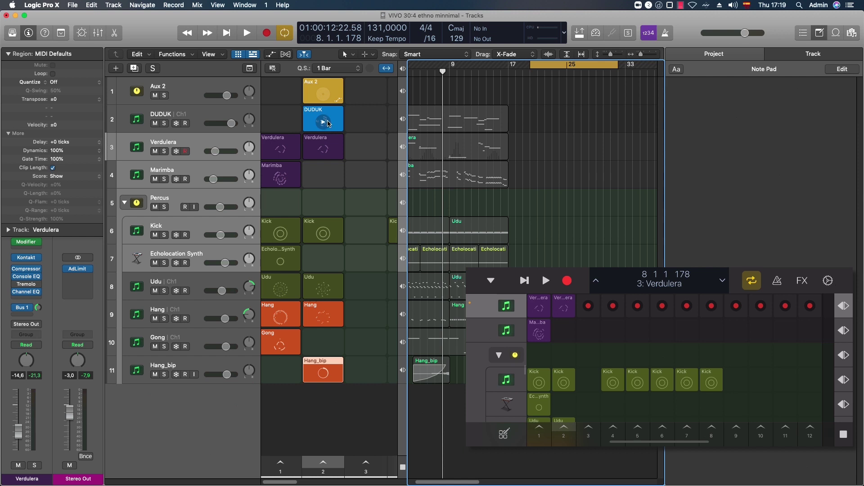
scroll(563, 104, left, 2)
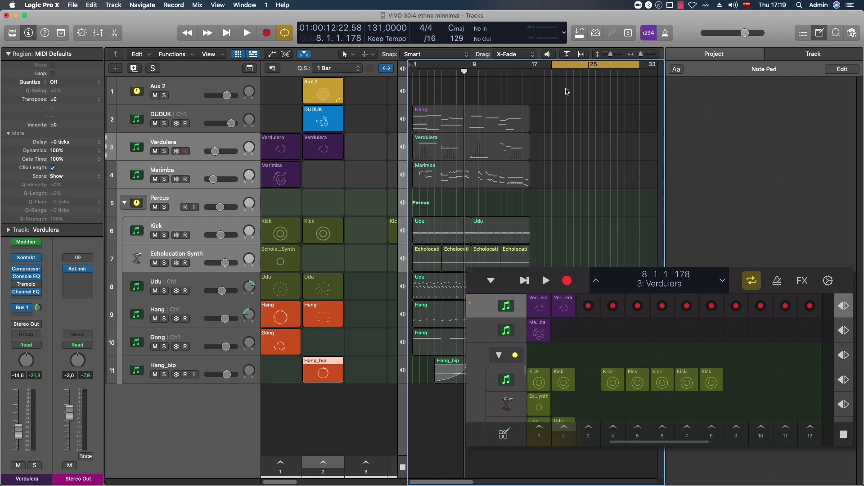
Step: Cue the DUDUK cell and open the Remix FX plug-in on the aux channel fed by the track's Bus 2 send
click(328, 126)
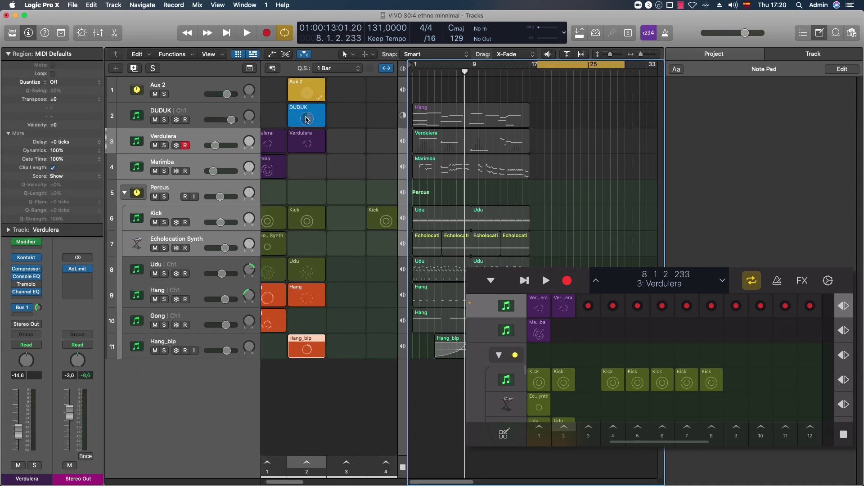
mouse_move(307, 131)
click(176, 111)
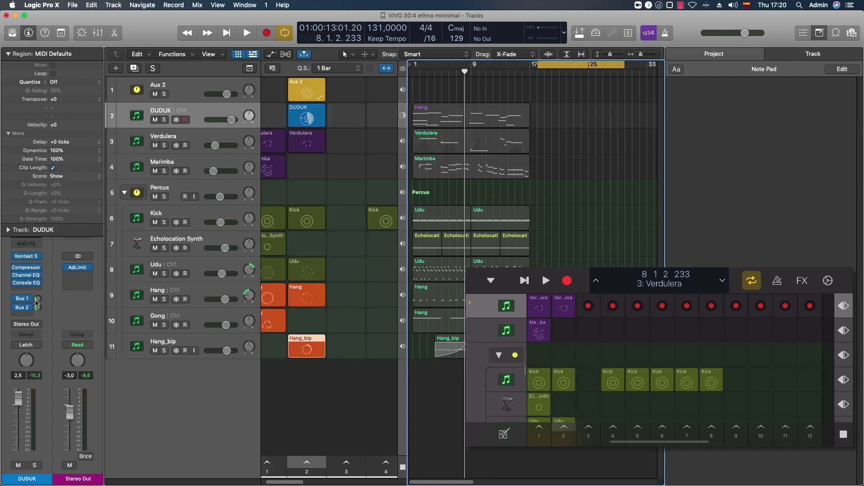
click(21, 308)
click(21, 307)
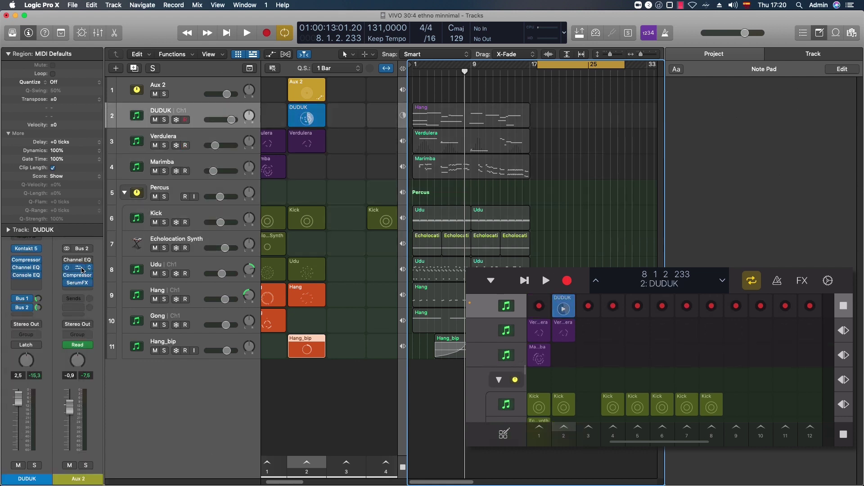
click(79, 270)
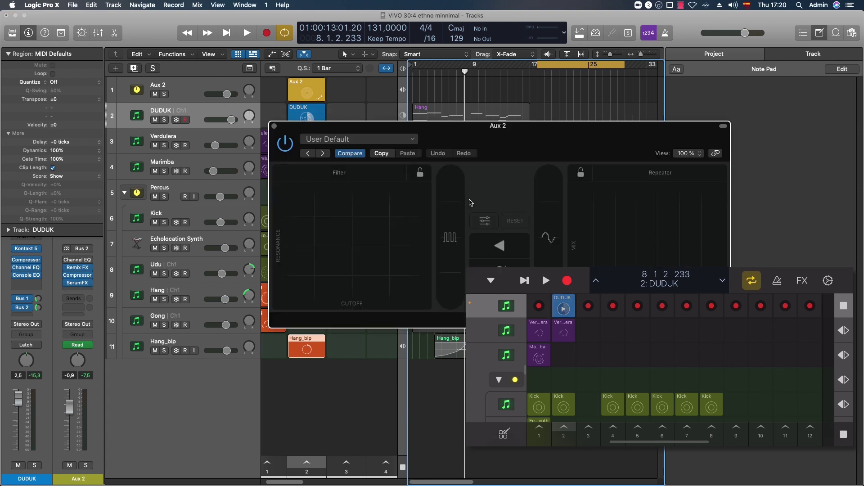
drag(502, 134, 433, 200)
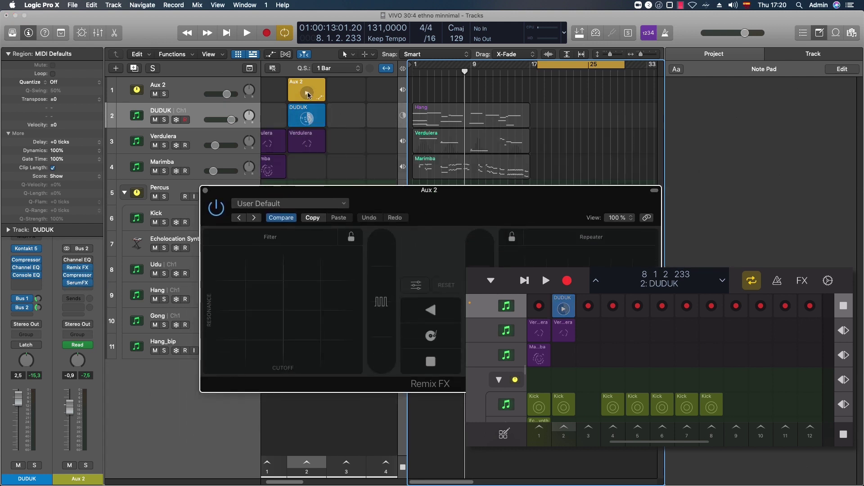
Step: Audition the DUDUK cell with and without the Aux 2 cell's Remix FX gater effect, closing the plug-in window in between
click(307, 119)
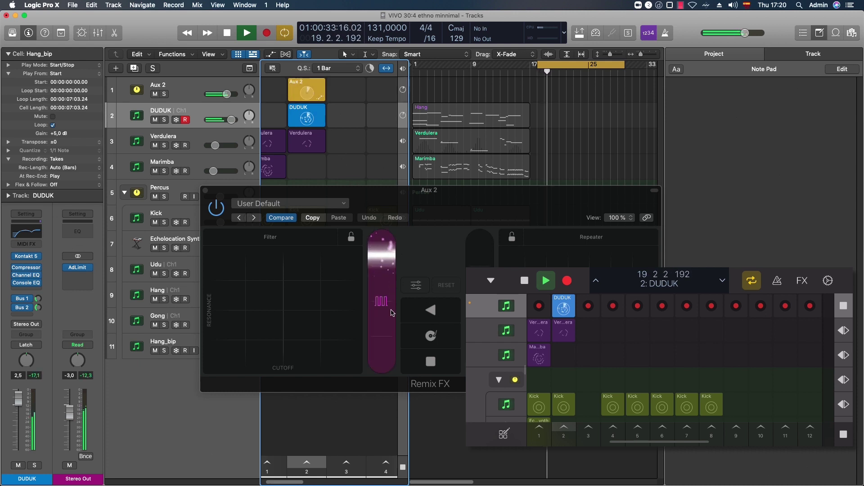
click(383, 278)
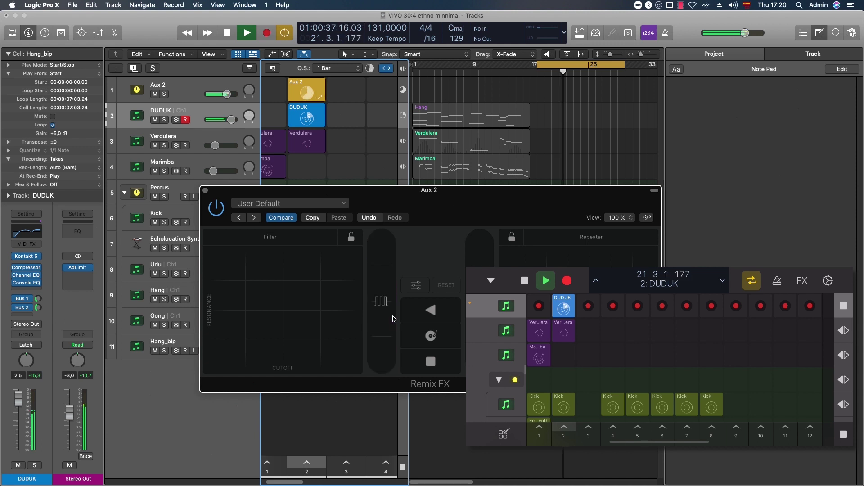
key(space)
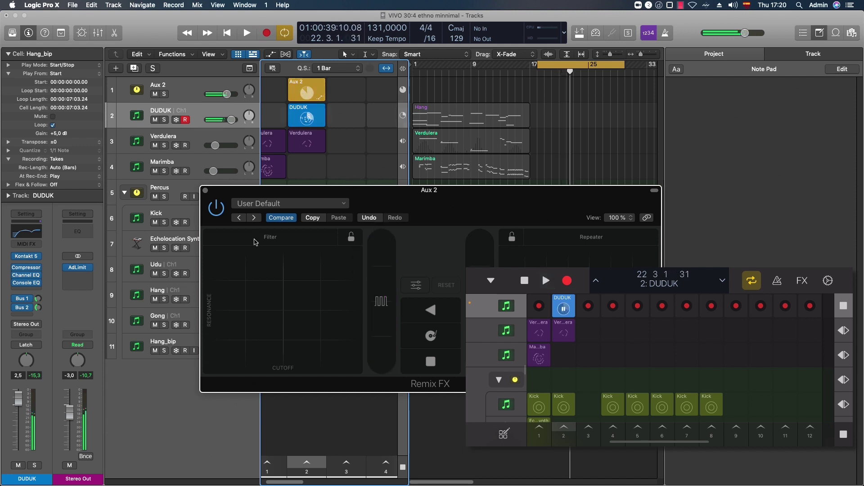
click(206, 191)
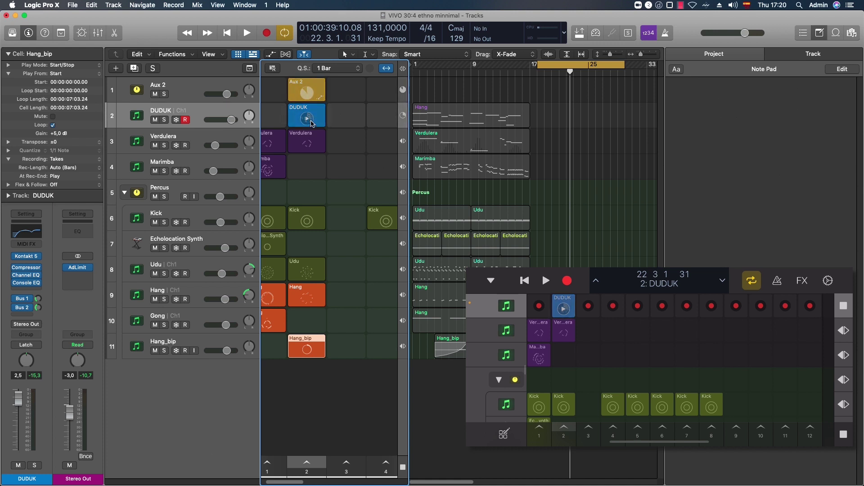
click(321, 92)
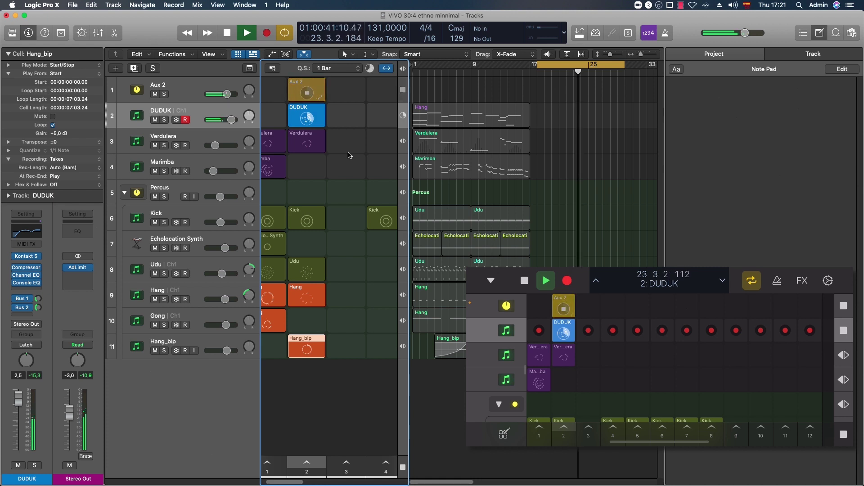
key(space)
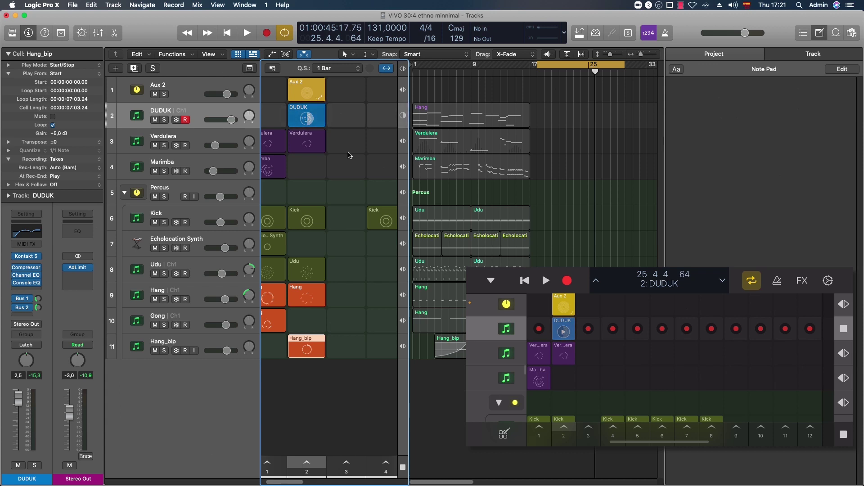
Step: Create a pattern cell on the Aux 2 track in scene 3 and open it in the Step Sequencer
right_click(346, 90)
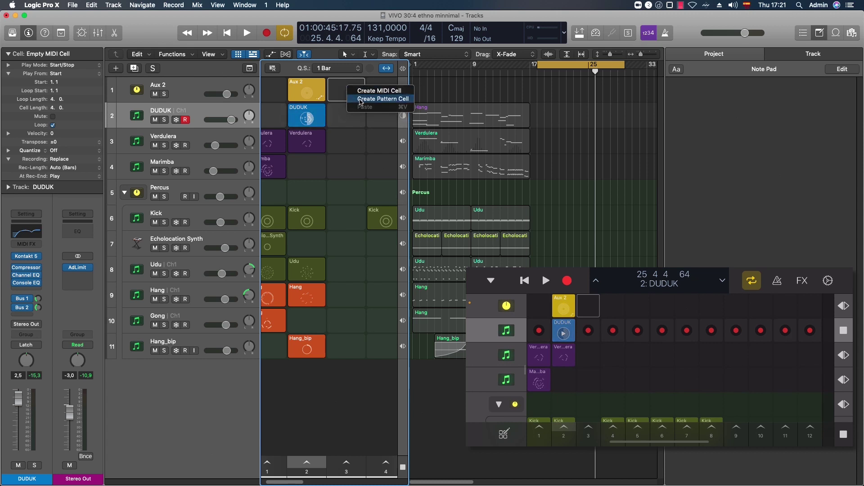
click(360, 99)
double_click(354, 86)
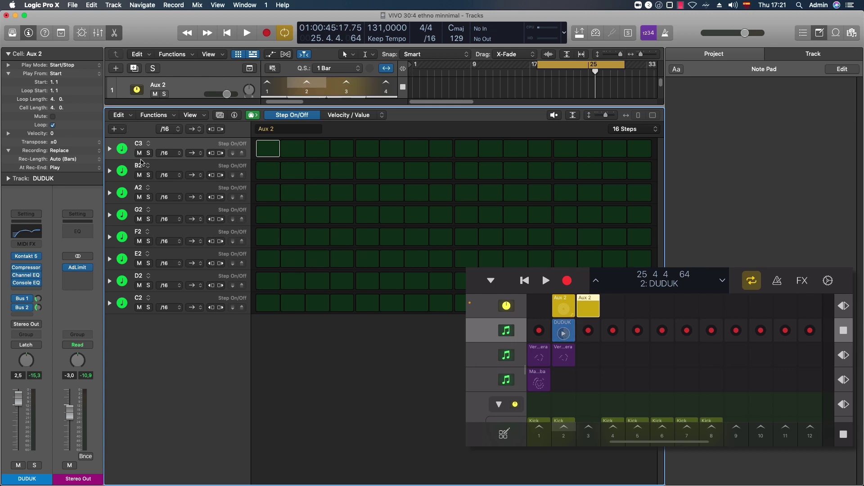
Step: Assign the pattern's C3 row to Remix FX Filter Cutoff automation
click(137, 144)
mouse_move(154, 163)
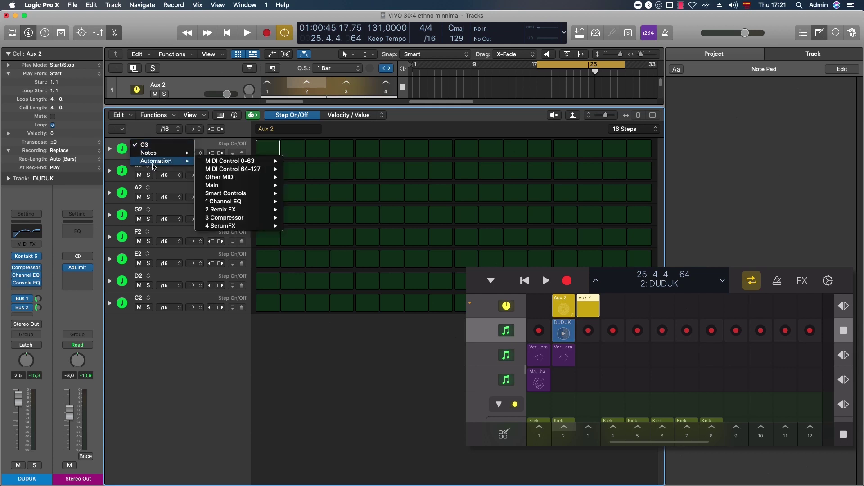
mouse_move(244, 211)
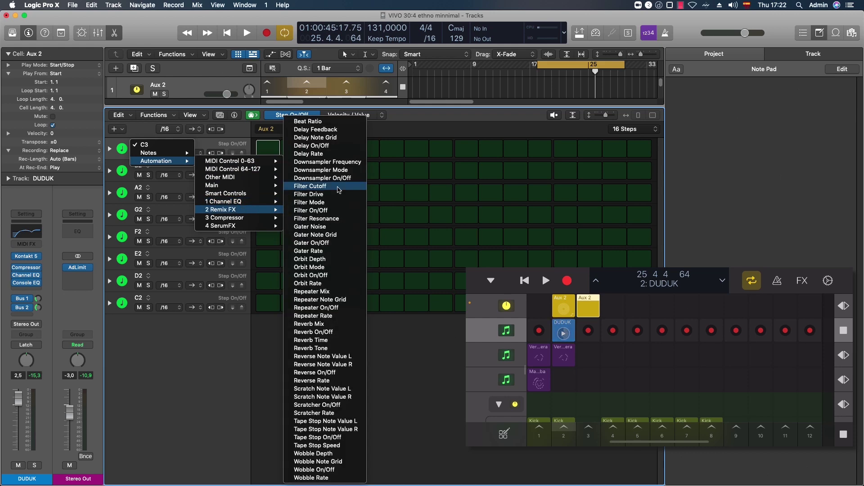
click(339, 187)
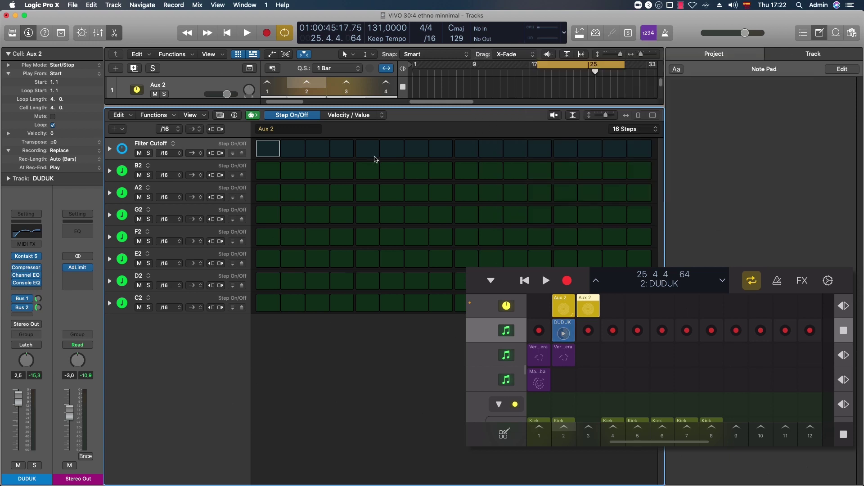
Step: Examine the Gater On/Off step pattern of the Aux 2 cell in scene 2 and close the editor
drag(288, 107, 288, 265)
click(310, 92)
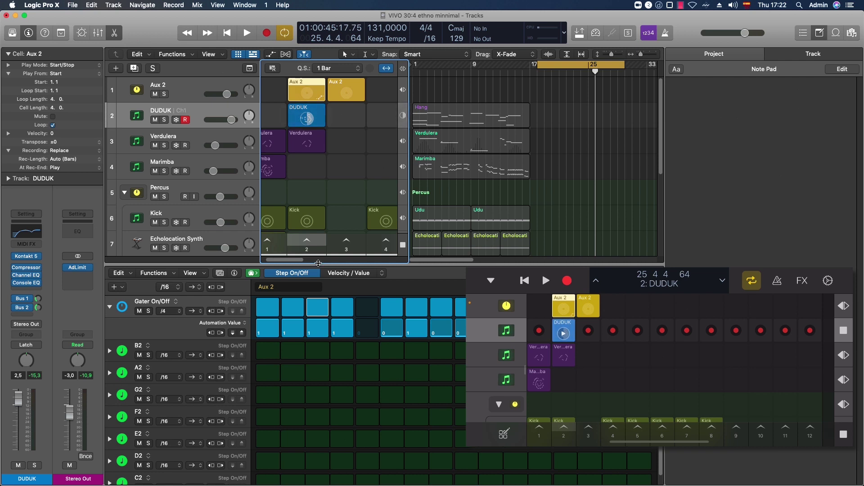
key(e)
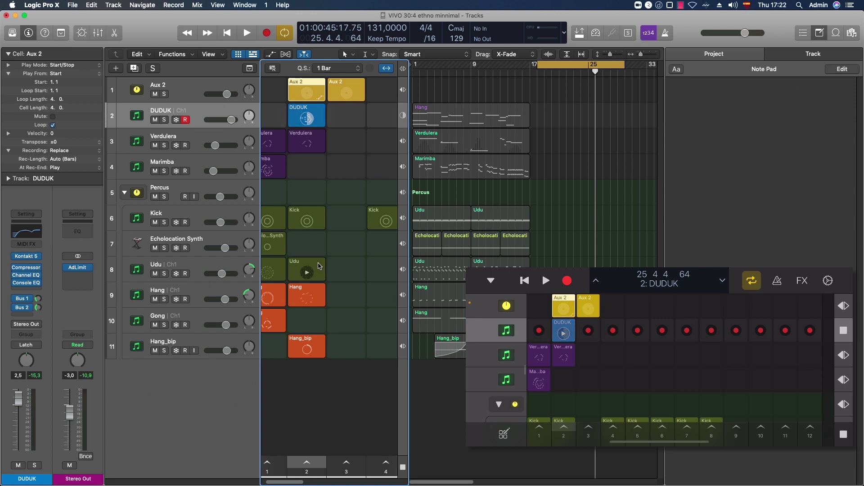
Step: Play all of scene 2 together with its Aux 2 effect cell
key(space)
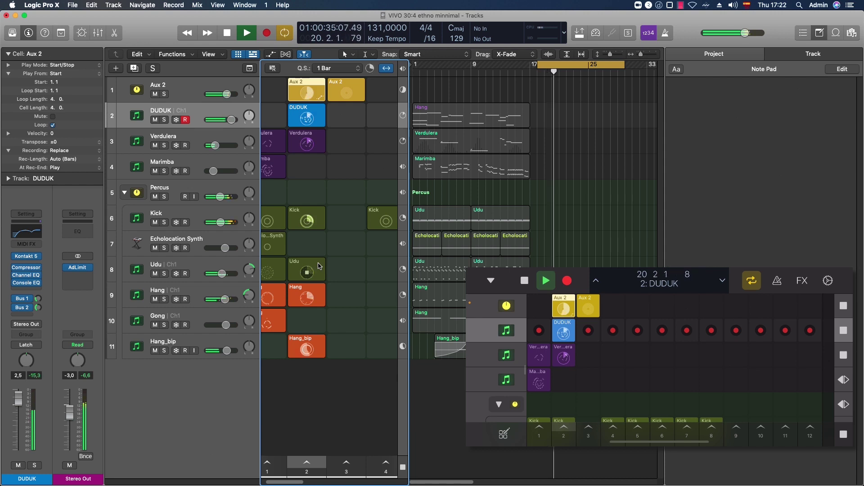
key(Return)
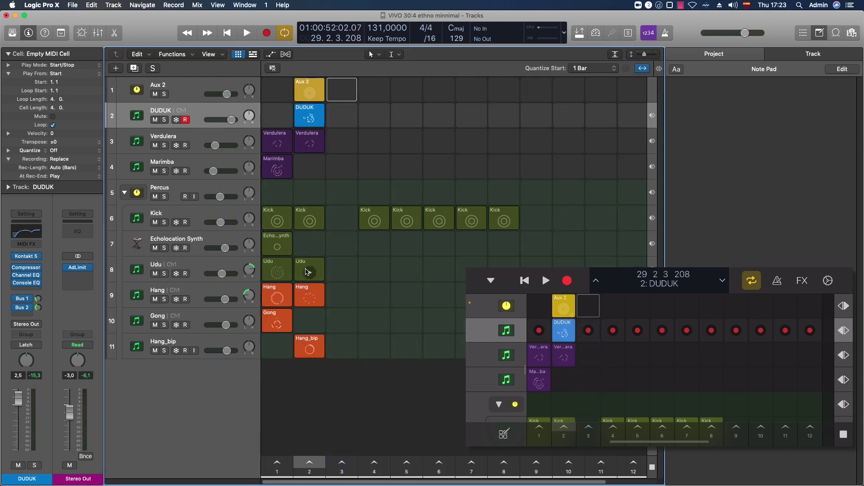
Step: Copy scene 1's Echolocation Synth and Udu cells to scene 5, Hang and Gong to scene 6, and Verdulera and Marimba to scene 7
drag(276, 243, 406, 237)
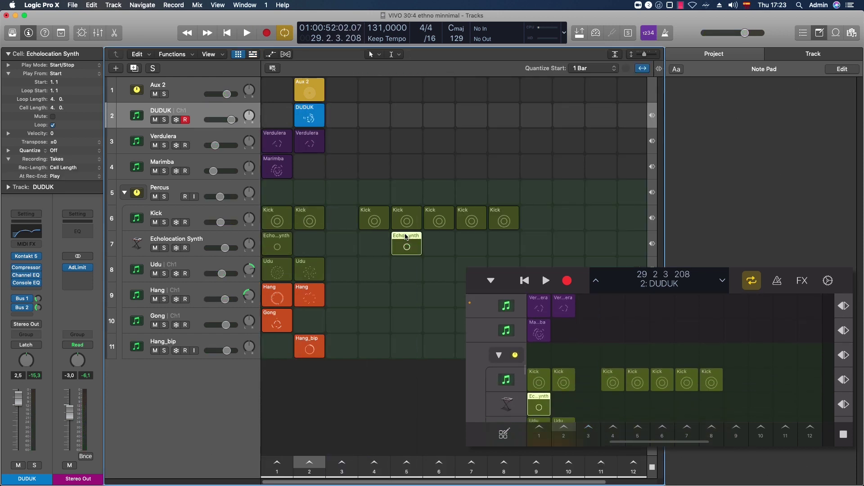
drag(277, 270, 407, 270)
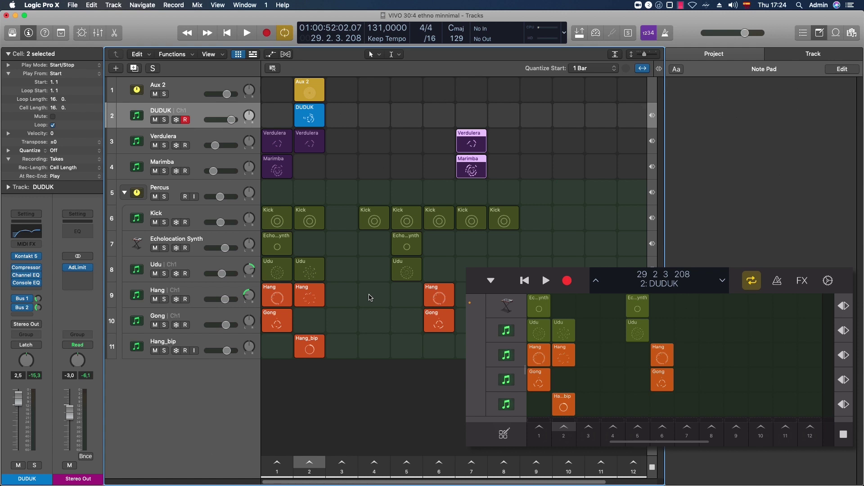
Step: Audition the layered build-up starting with the Kick cell in scene 4
key(space)
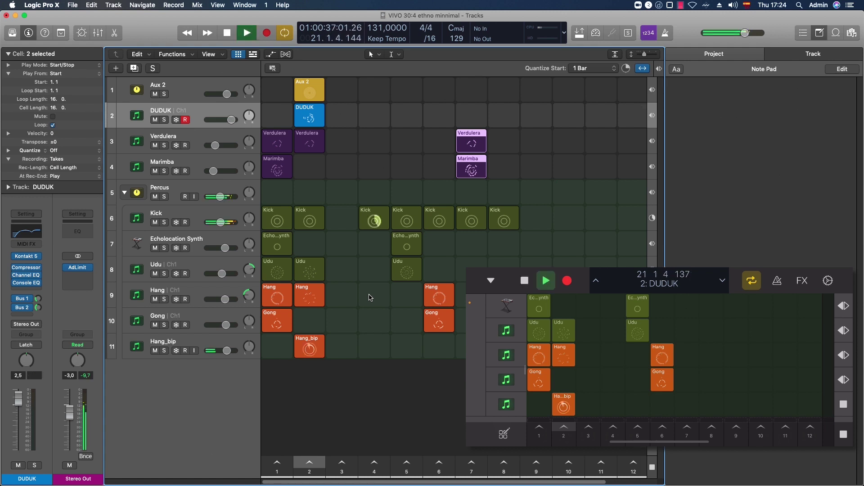
click(370, 297)
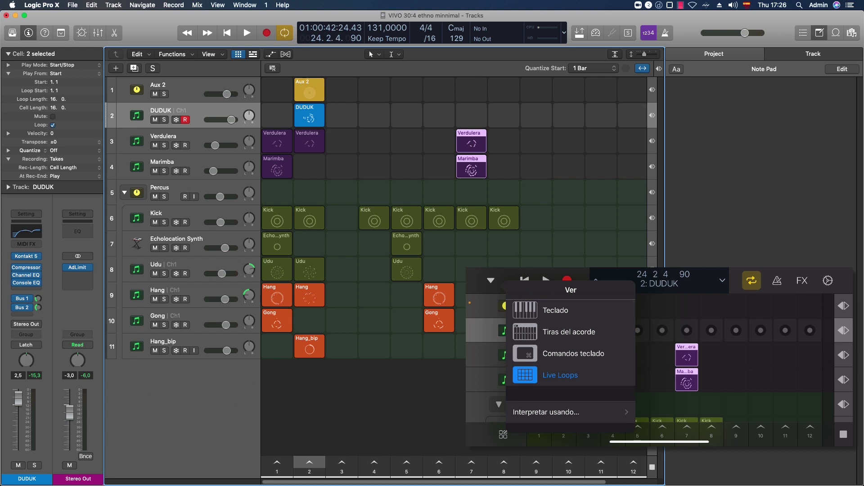
Step: Select the Marimba track for playing with the Logic Remote chord strips
click(188, 163)
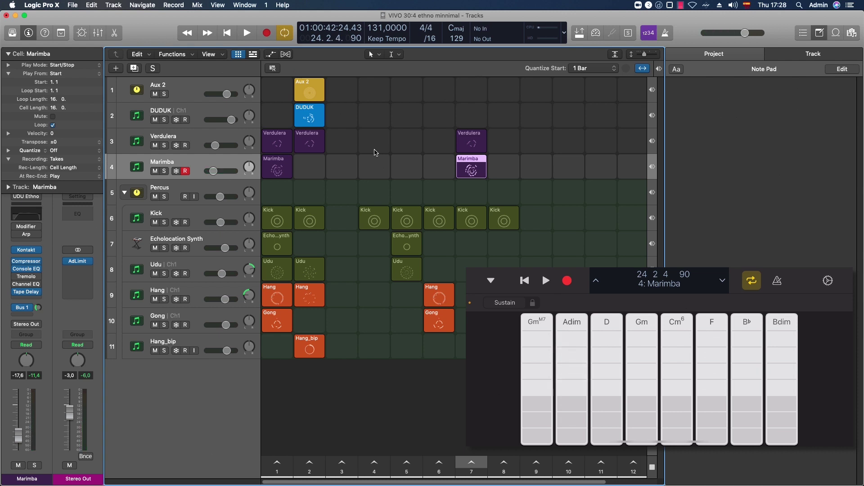
Step: Mute the Marimba cell in scene 1
click(280, 160)
right_click(281, 158)
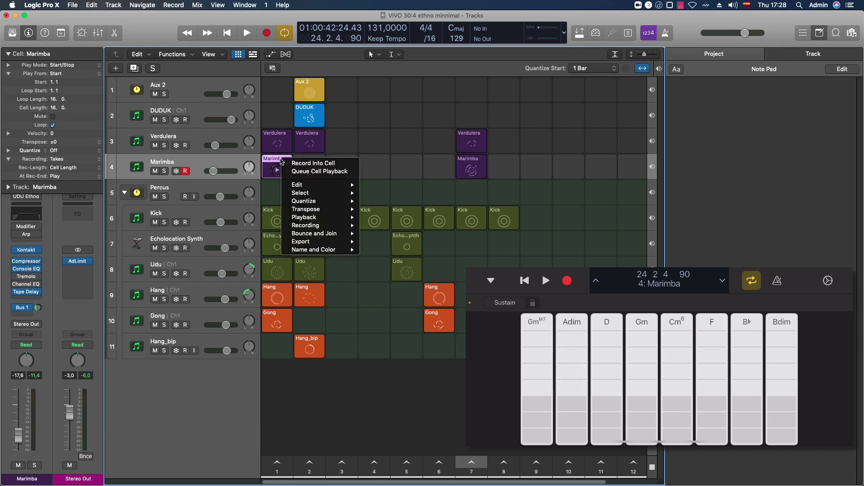
click(353, 146)
key(ctrl+m)
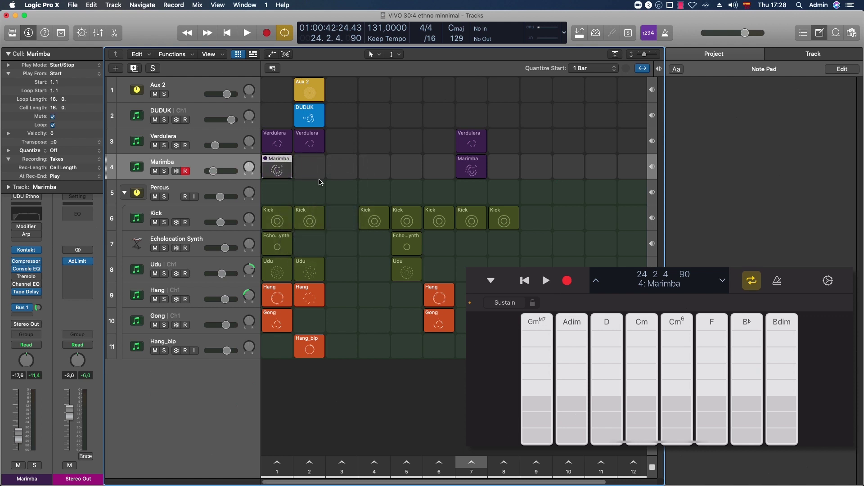
Step: Play scene 1 while performing the Marimba part live with the chord strips
mouse_move(343, 173)
click(277, 464)
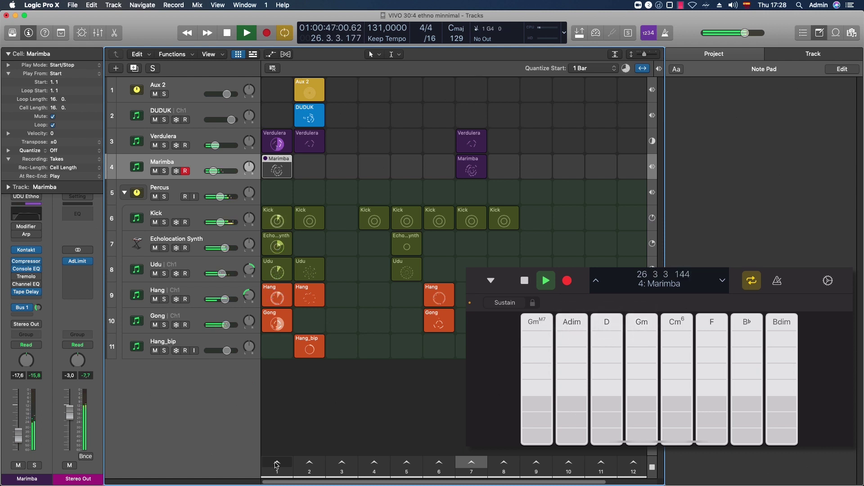
key(space)
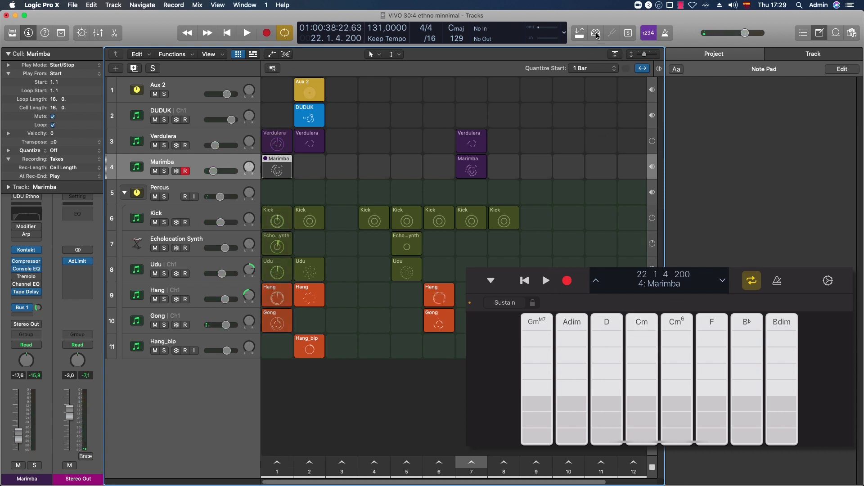
Step: Check where Low Latency Mode is listed in the control bar customization options
right_click(693, 37)
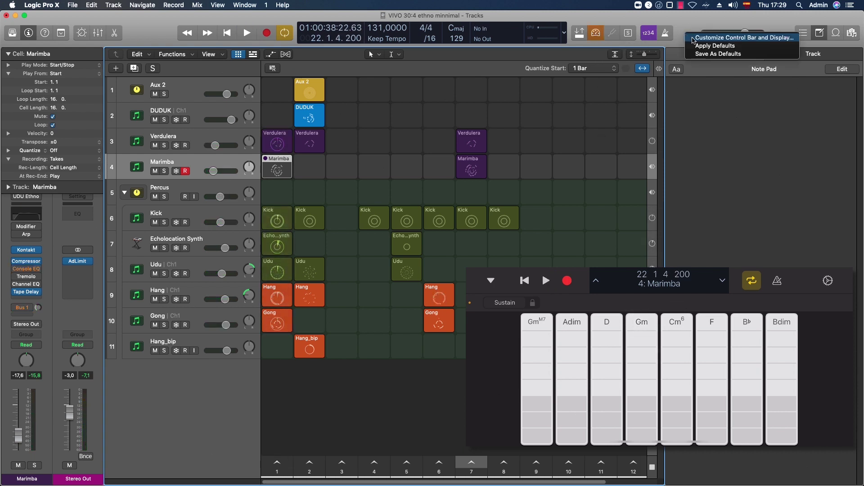
click(695, 39)
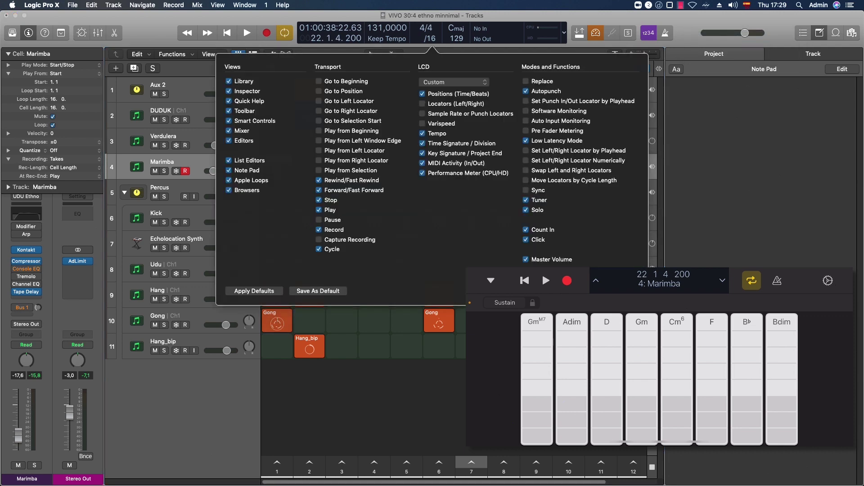
click(387, 429)
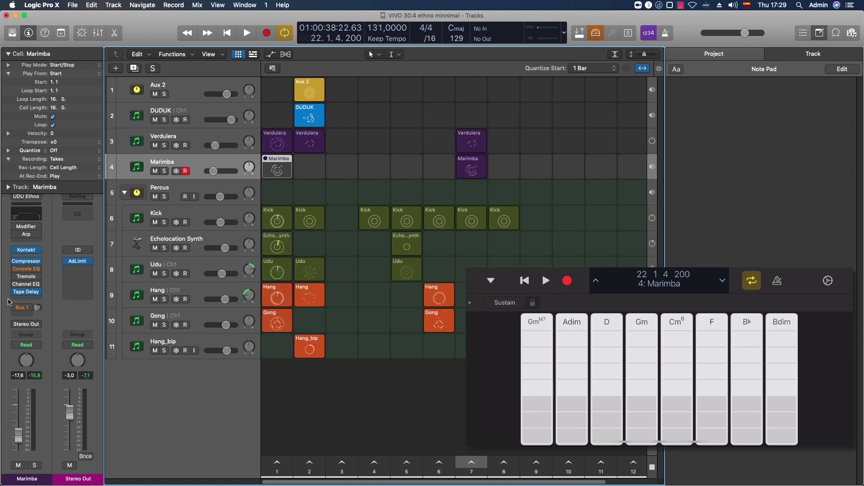
Step: Set the Marimba track's Arpeggiator to a 1/16 rate with the Grid pattern and perform chord strips over scene 1
click(23, 236)
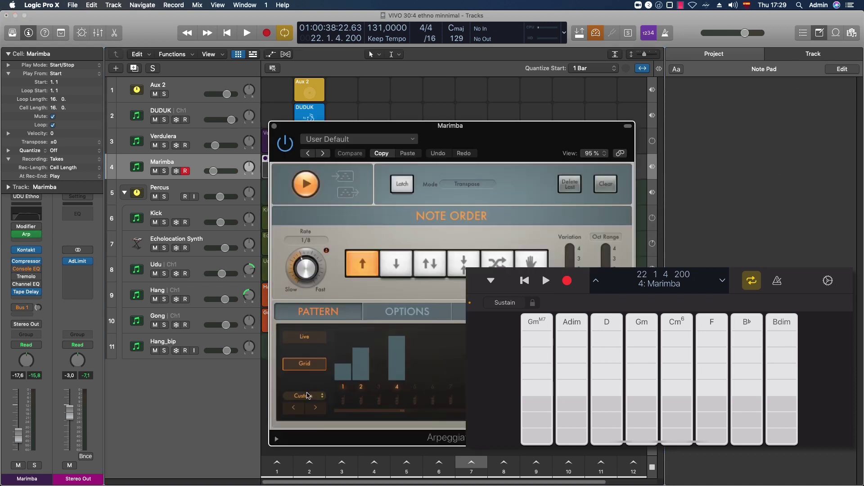
click(305, 338)
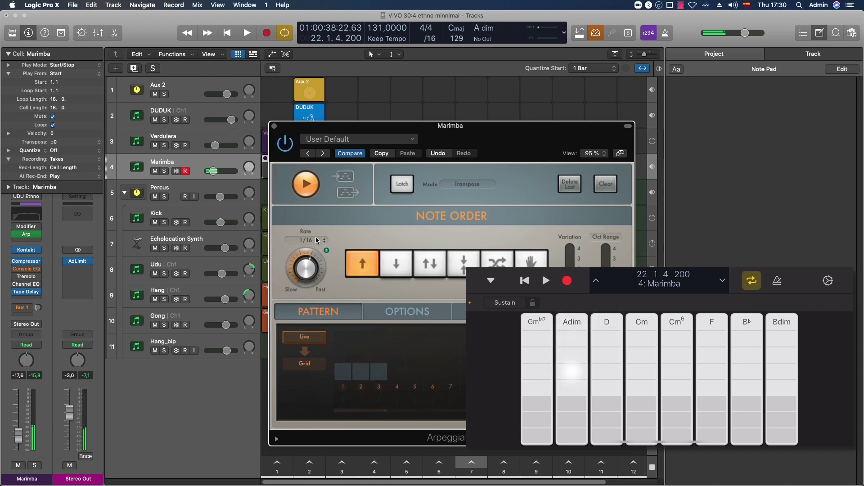
click(318, 364)
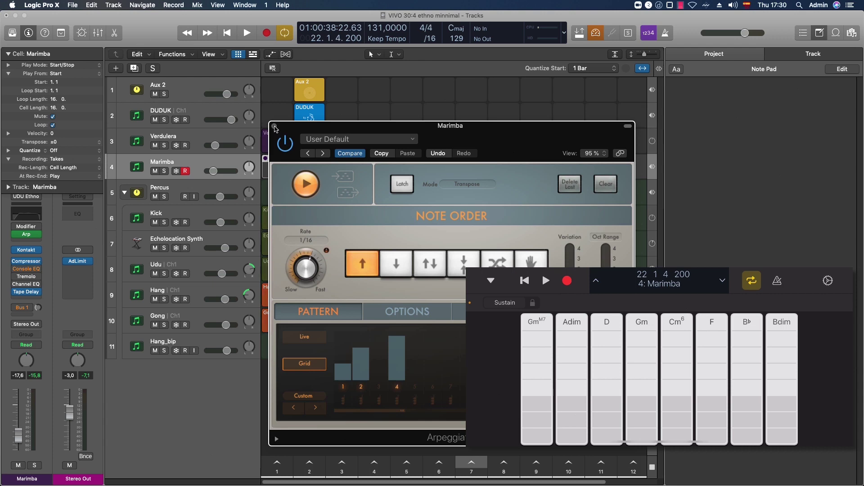
drag(276, 130, 146, 84)
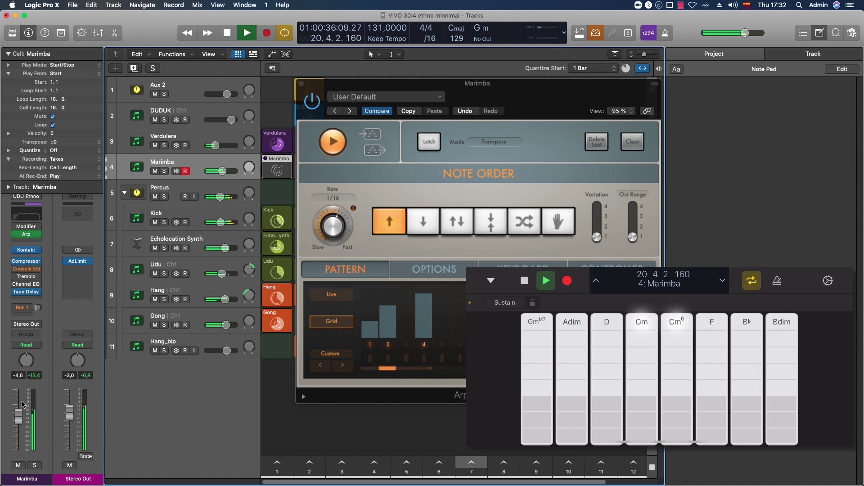
key(space)
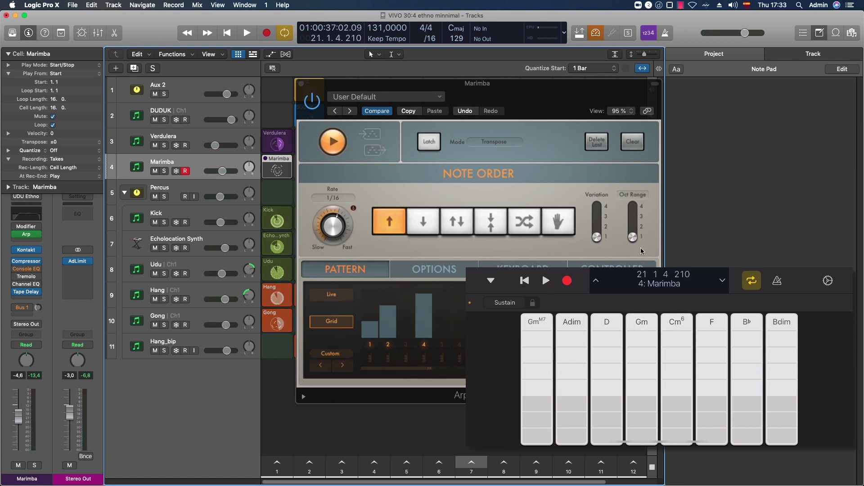
Step: Raise the Arpeggiator's octave range to 2 and perform the Marimba chords over the scene 1 cells again
click(633, 235)
drag(635, 235, 634, 228)
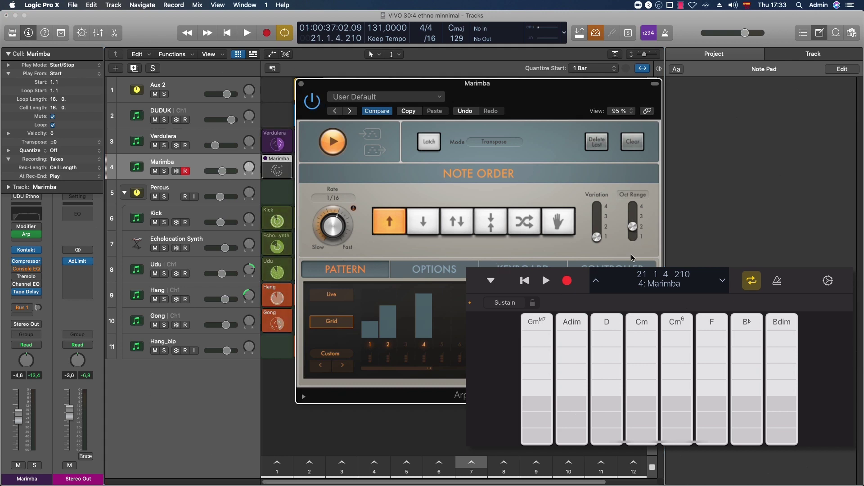
key(space)
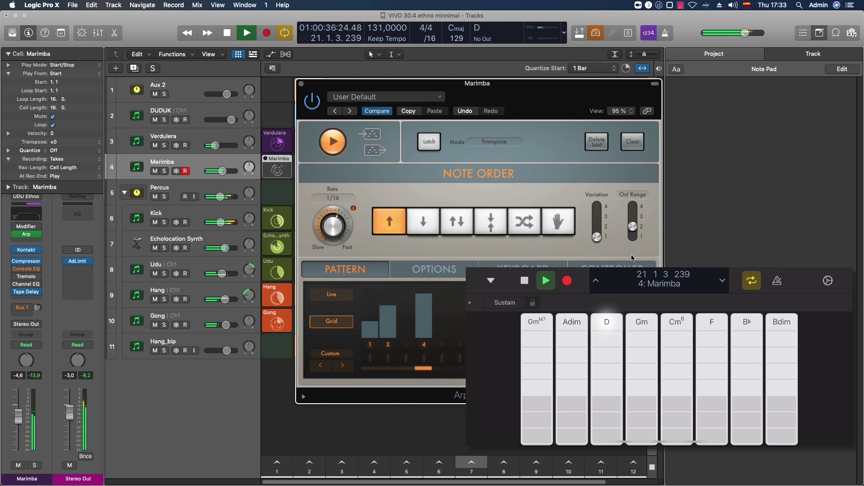
key(space)
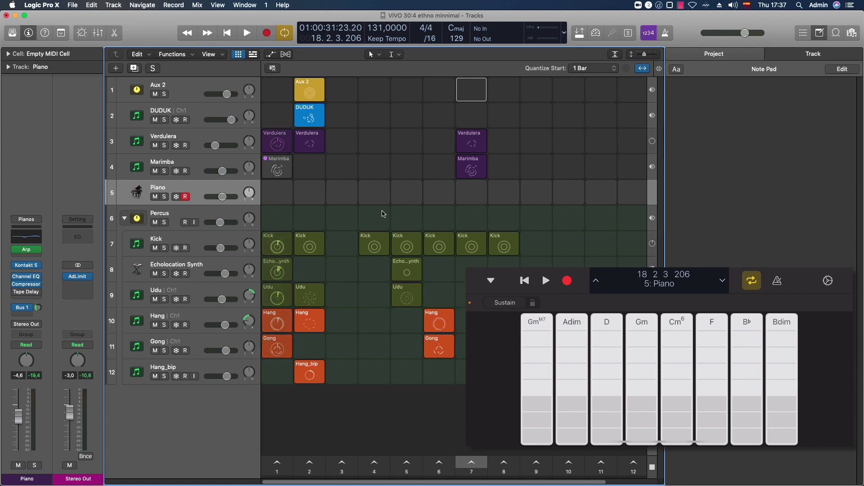
Step: Record a chord strip performance into the Piano track's cell in scene 2 and play it back
click(319, 203)
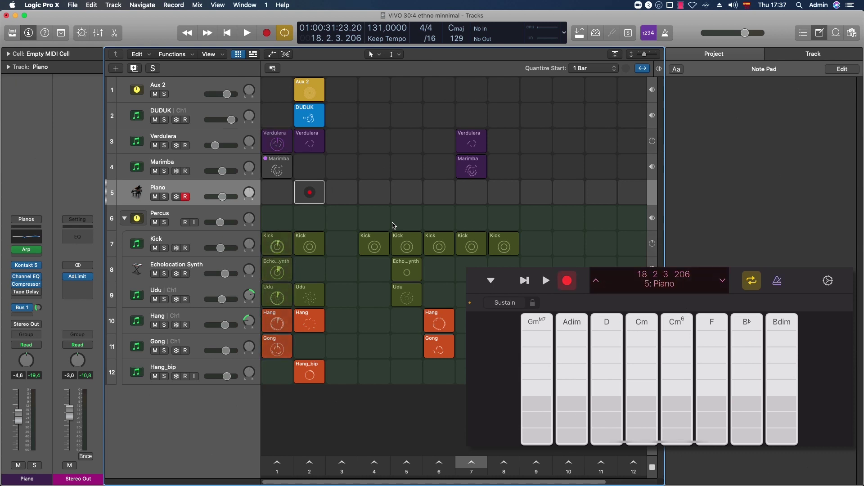
key(r)
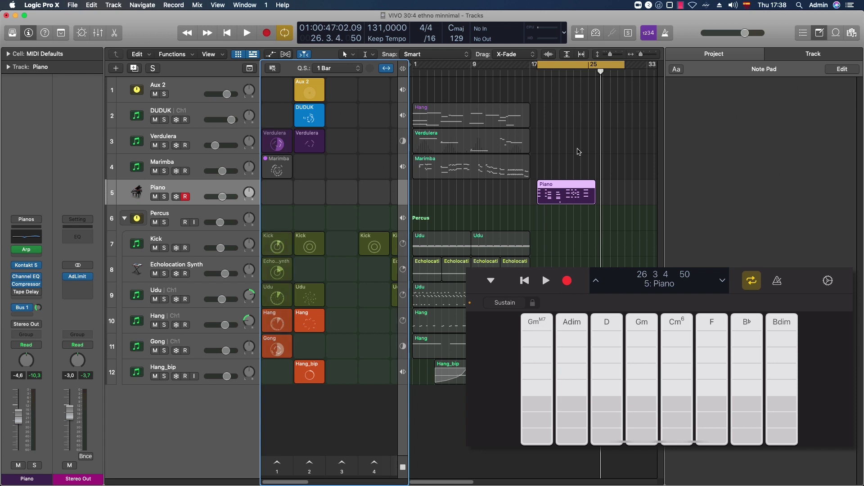
click(310, 194)
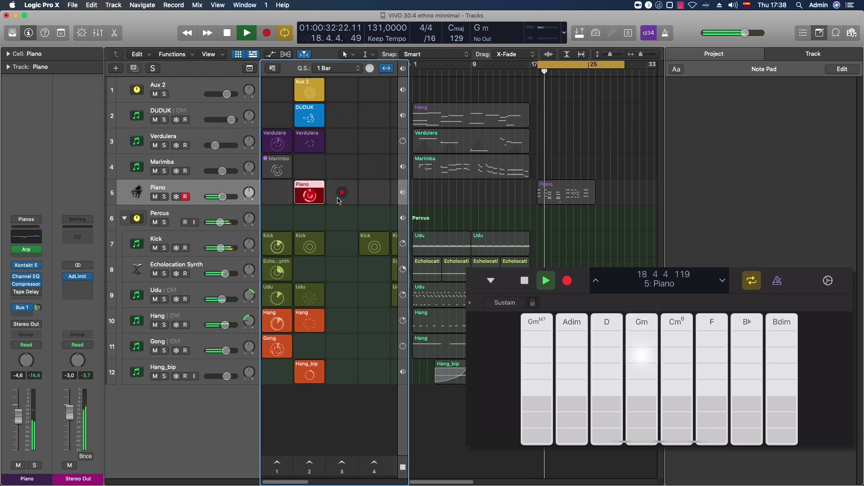
key(space)
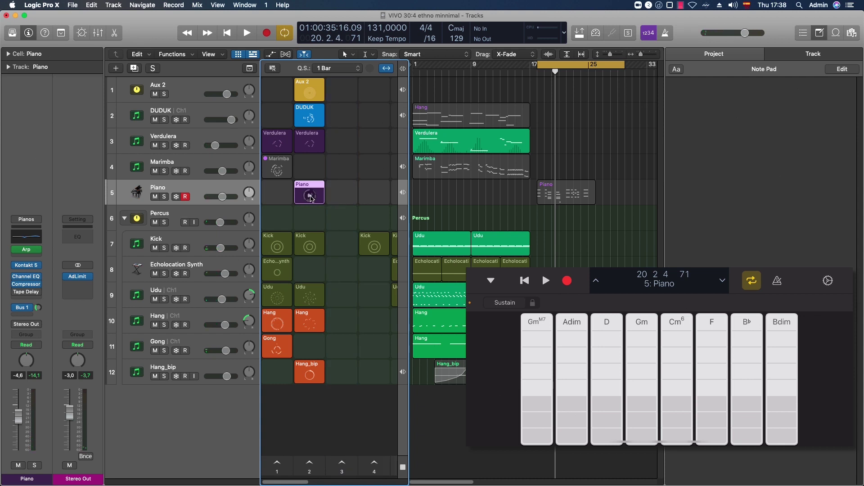
click(311, 198)
key(space)
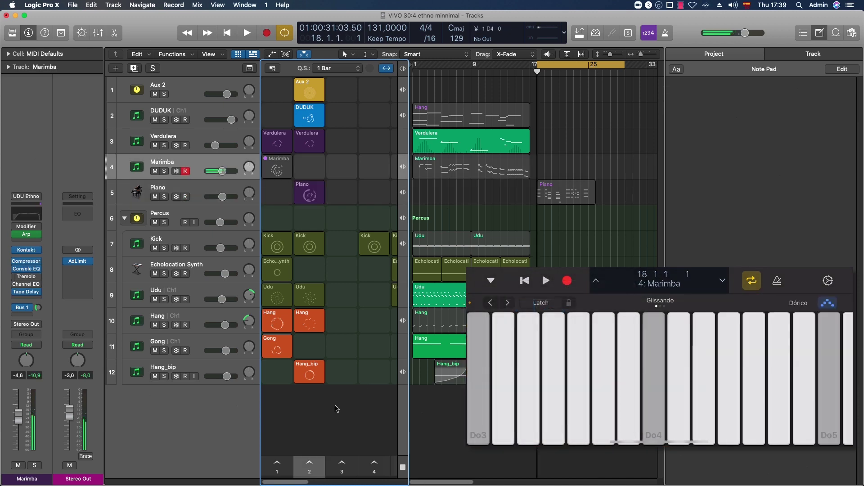
Step: Select the Piano track and perform it on the Dorian scale keyboard over scene 2
click(197, 186)
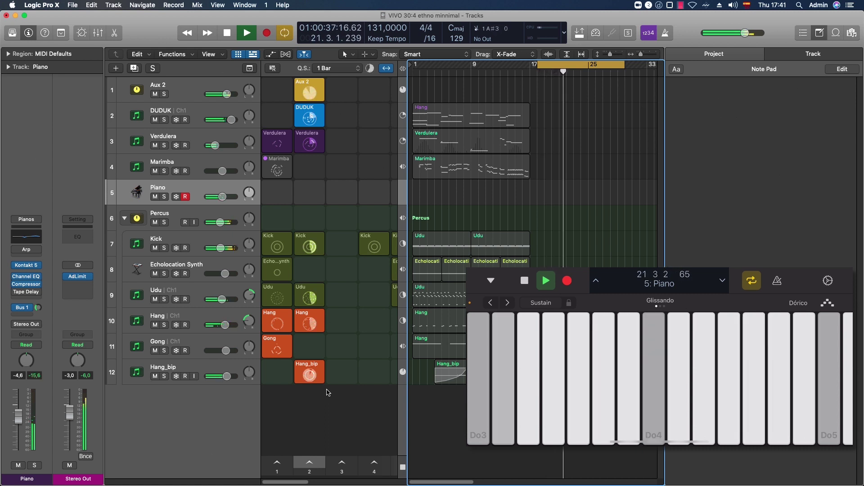
key(space)
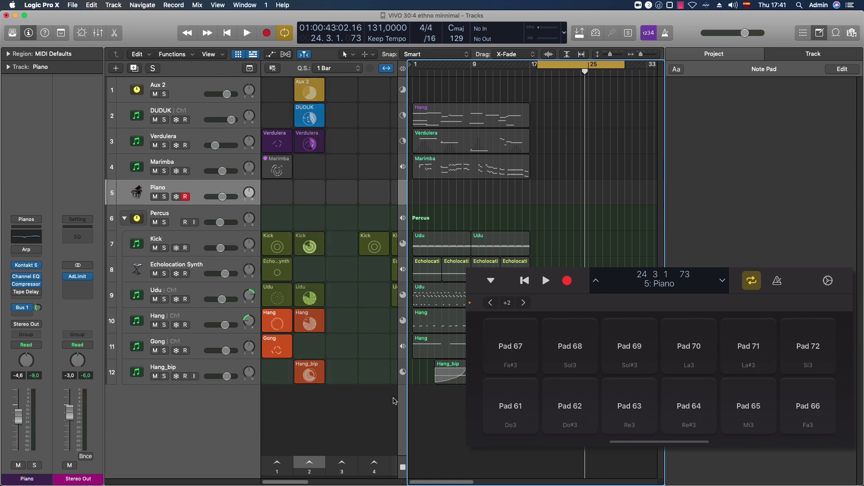
Step: Mute the Hang cell in scene 1 and perform the Hang track live with the drum pads while scene 1 plays
click(192, 318)
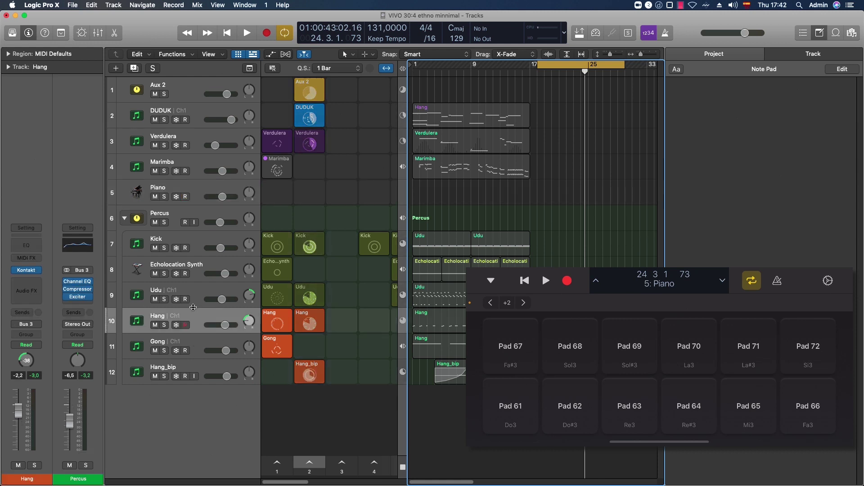
click(281, 326)
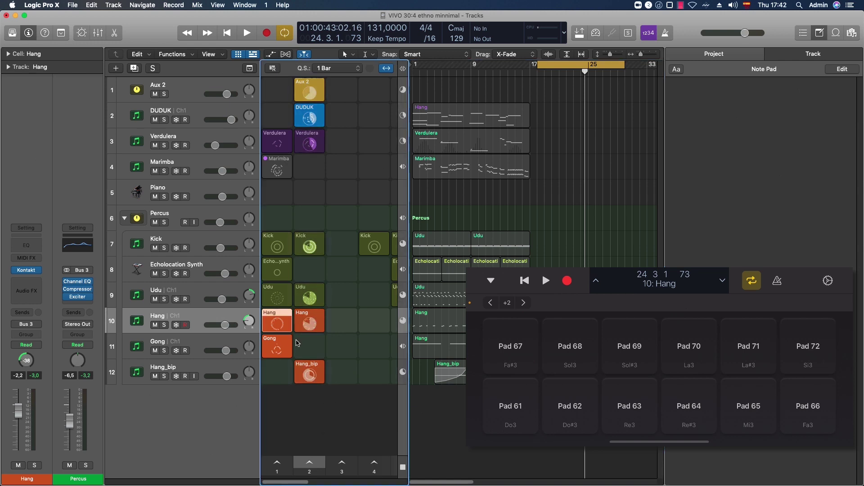
key(ctrl+m)
click(281, 466)
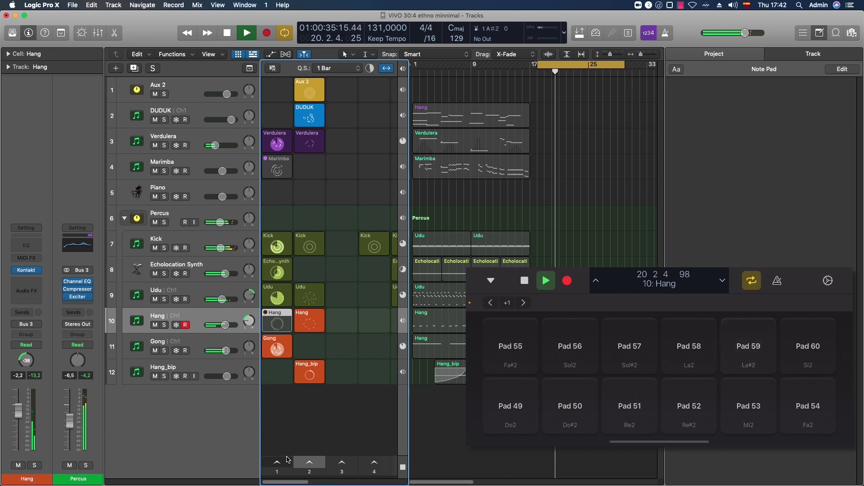
key(space)
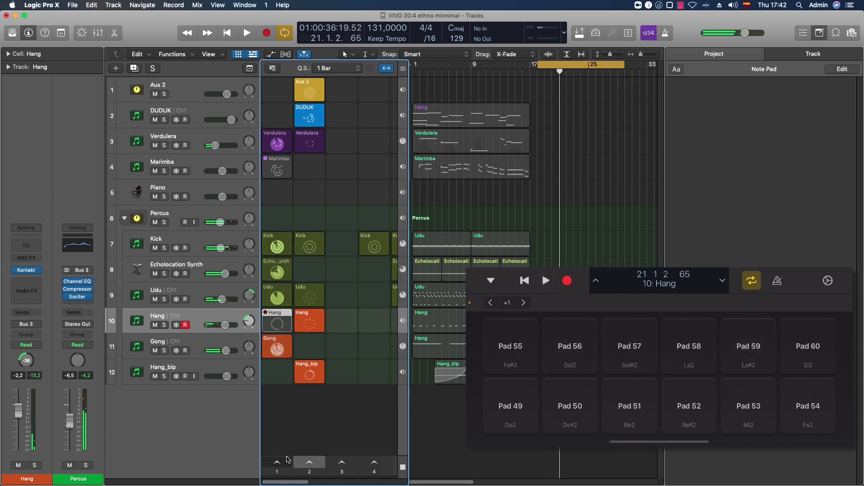
Step: Select the Kick track, turn on Low Latency Mode and briefly play the scene 1 cells
key(Up)
key(Up)
key(Up)
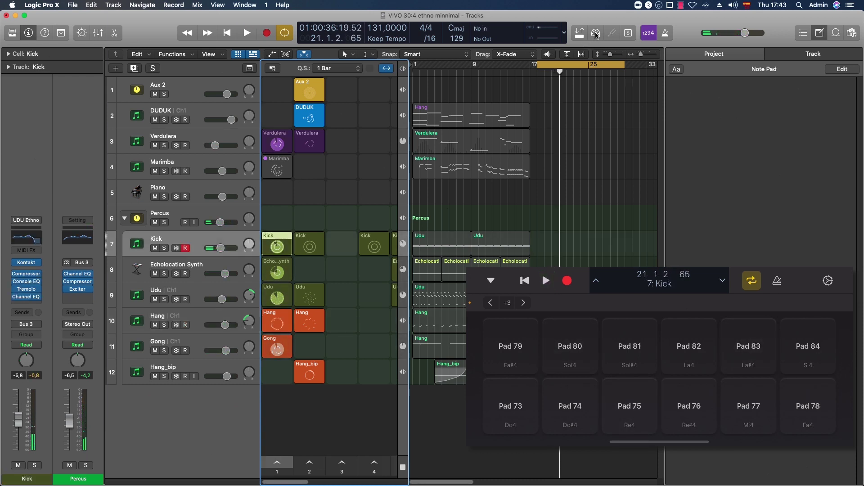
click(597, 35)
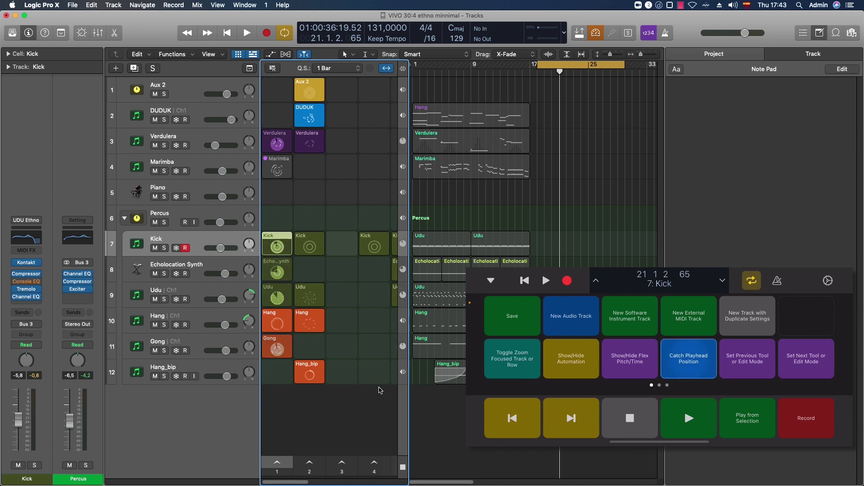
key(space)
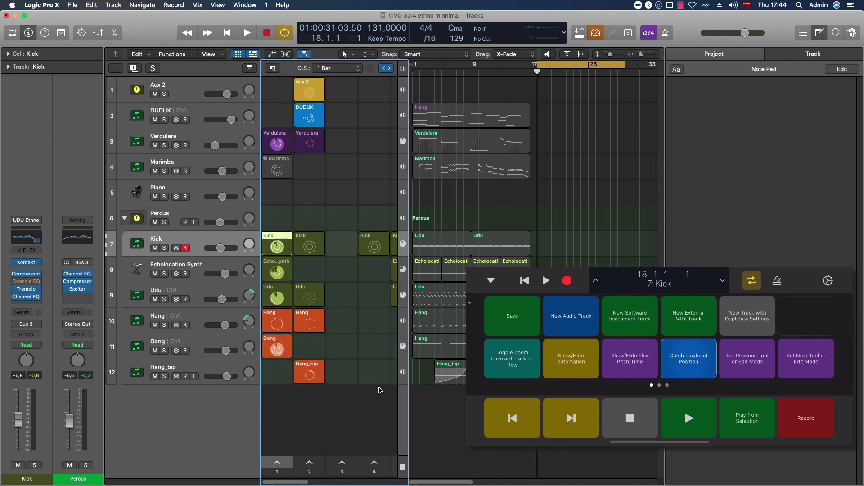
key(space)
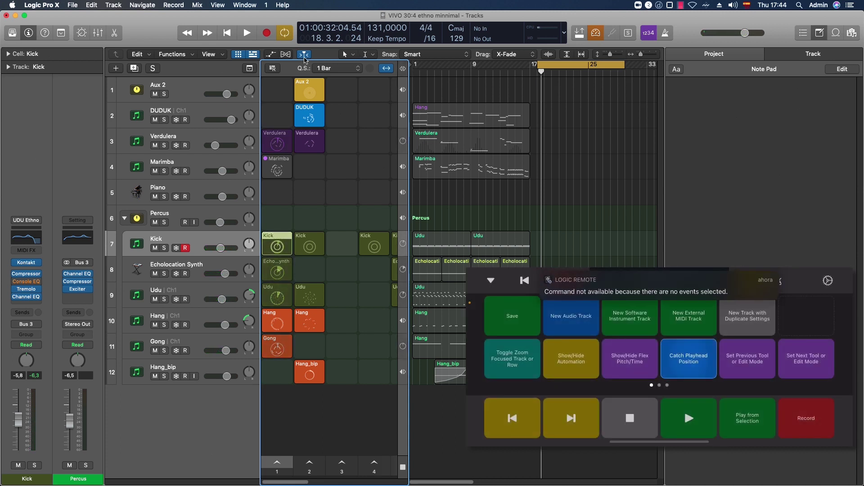
Step: Hide the Live Loops grid and move the cycle range to start at bar 1 in the Tracks area
click(238, 55)
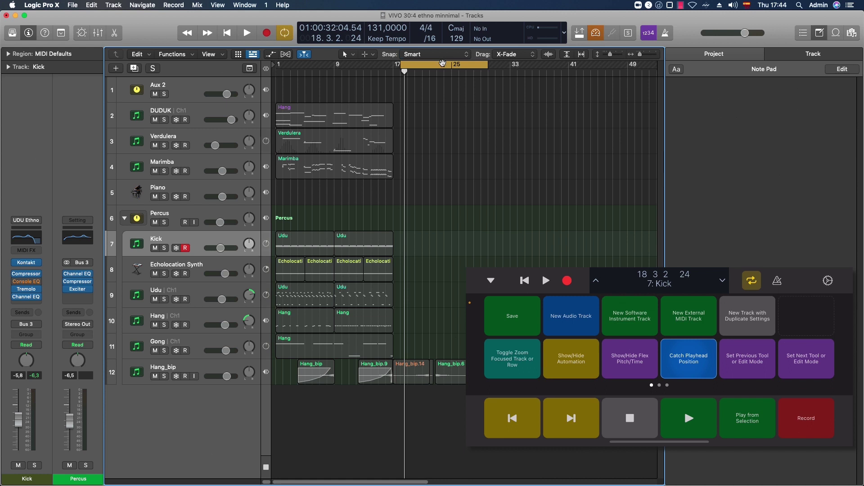
drag(443, 63, 314, 64)
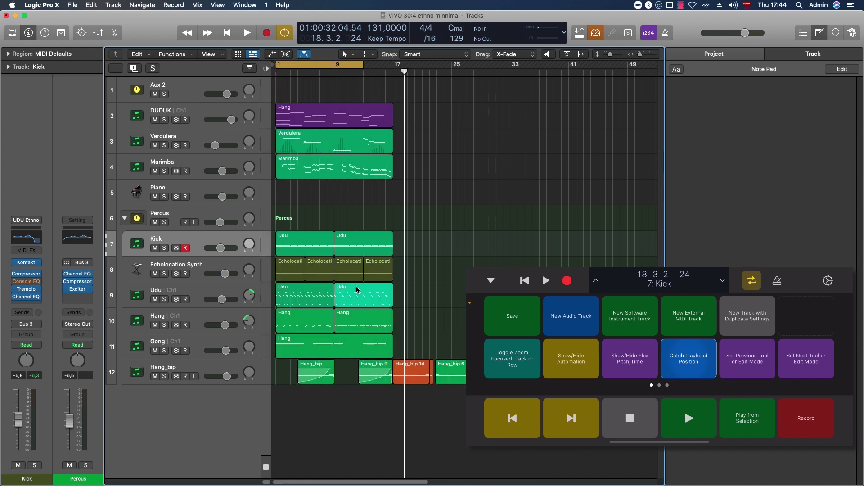
Step: Play from the second Udu region on the Udu track and turn cycle mode off
click(356, 296)
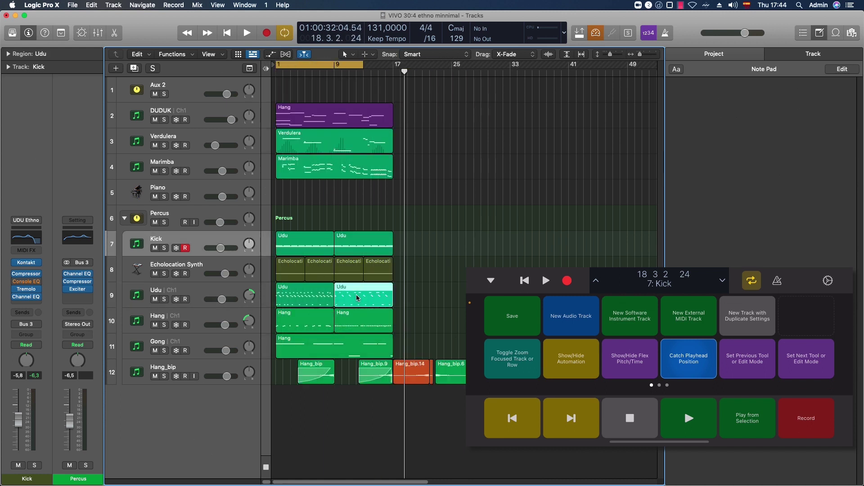
key(space)
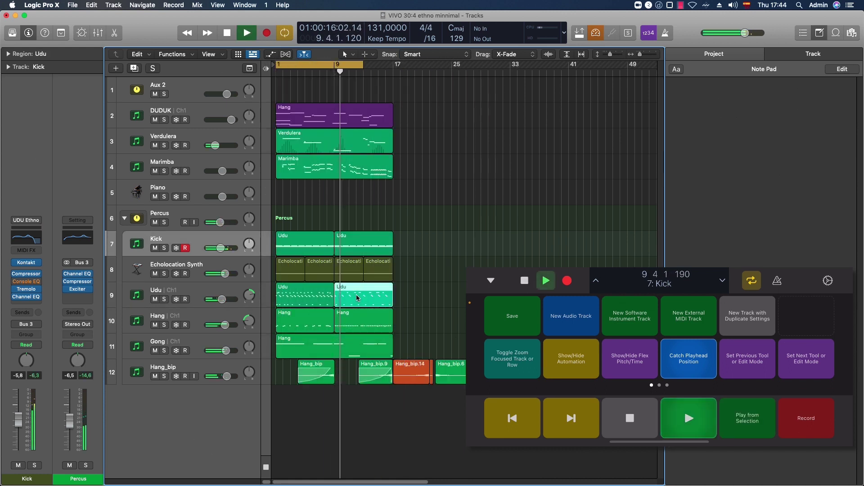
key(c)
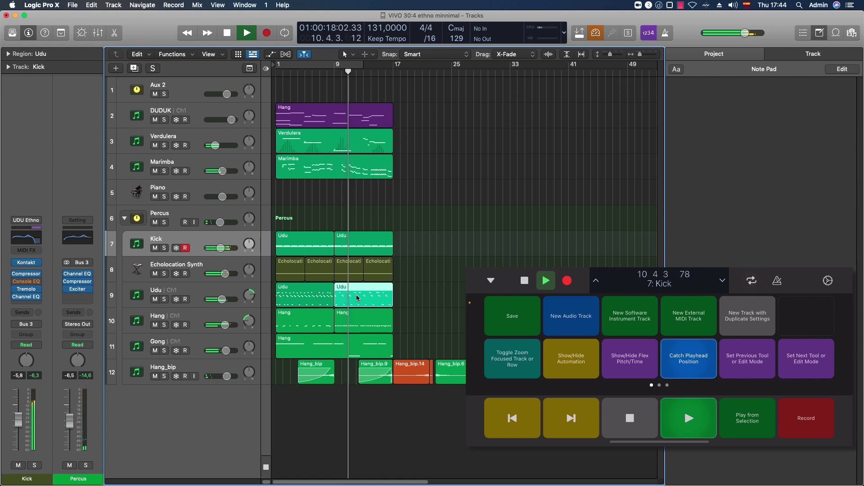
key(space)
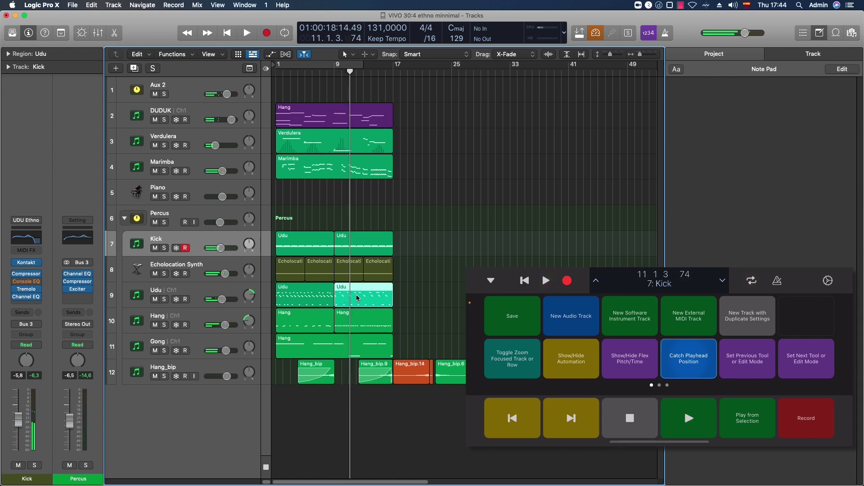
Step: Toggle the metronome click and cycle mode on and off again
key(k)
key(c)
key(c)
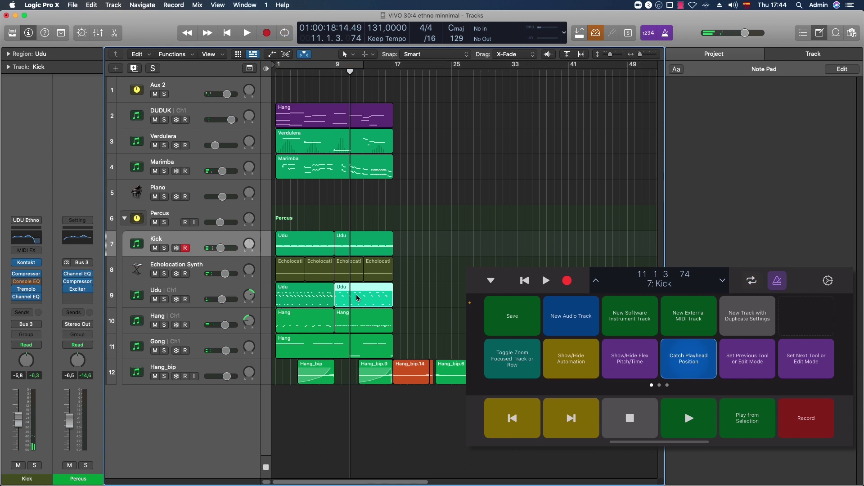
key(k)
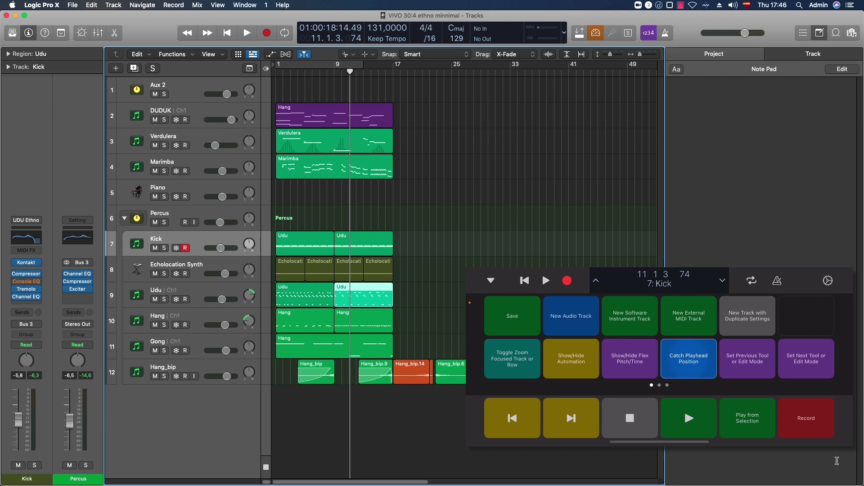
Step: Open the pointer tool choices and select the Percus track for use with Remix FX
click(346, 55)
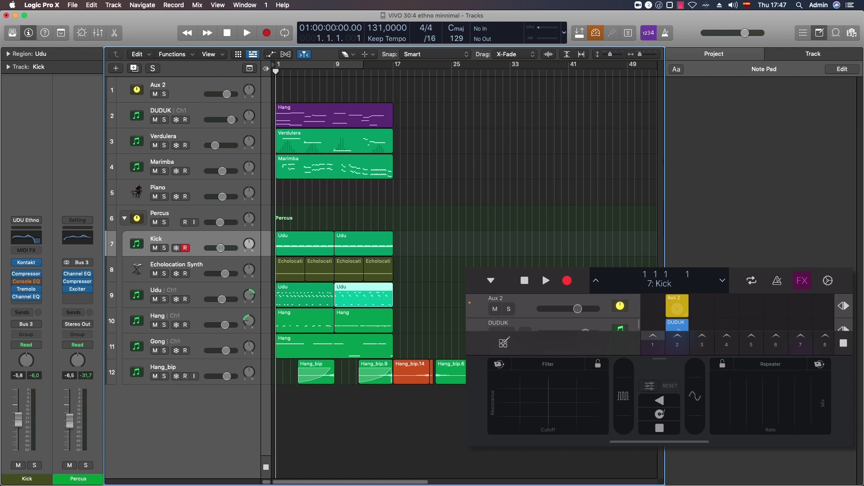
click(166, 215)
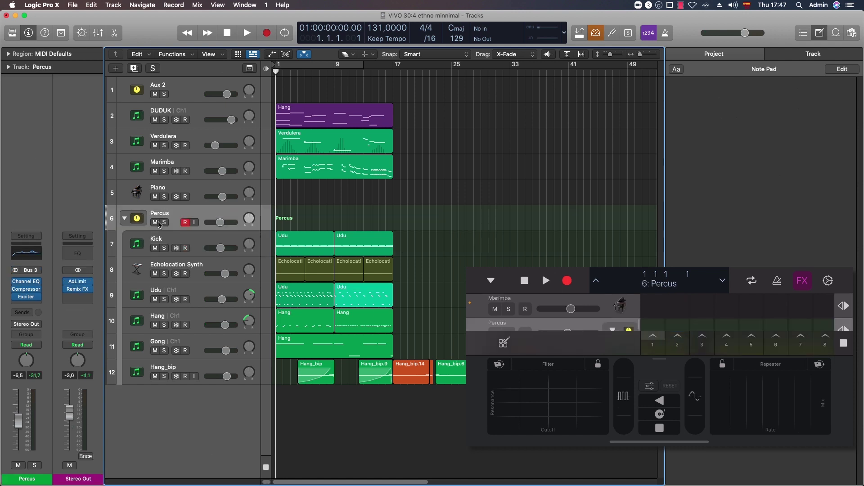